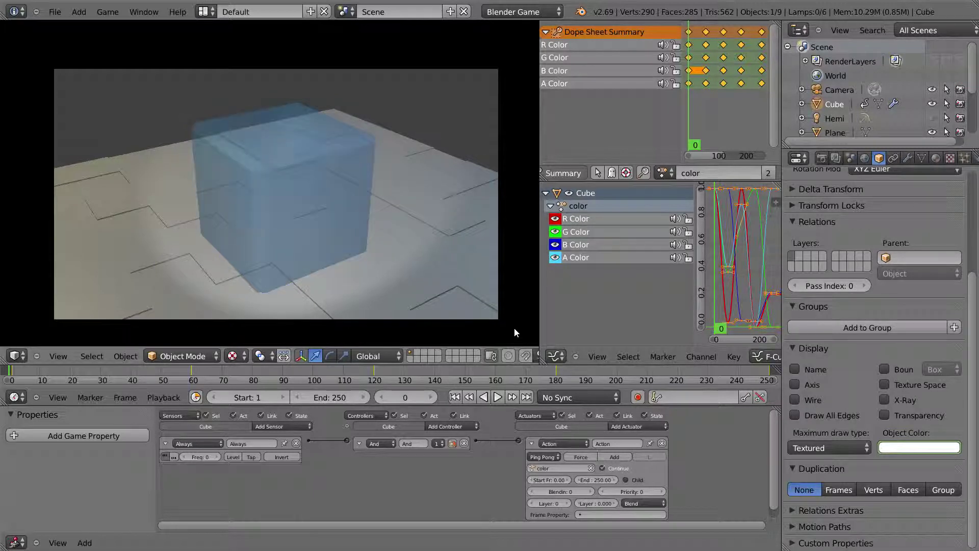
Step: Stop the running game and set the Box Color material's diffuse colour to light blue
key("Escape")
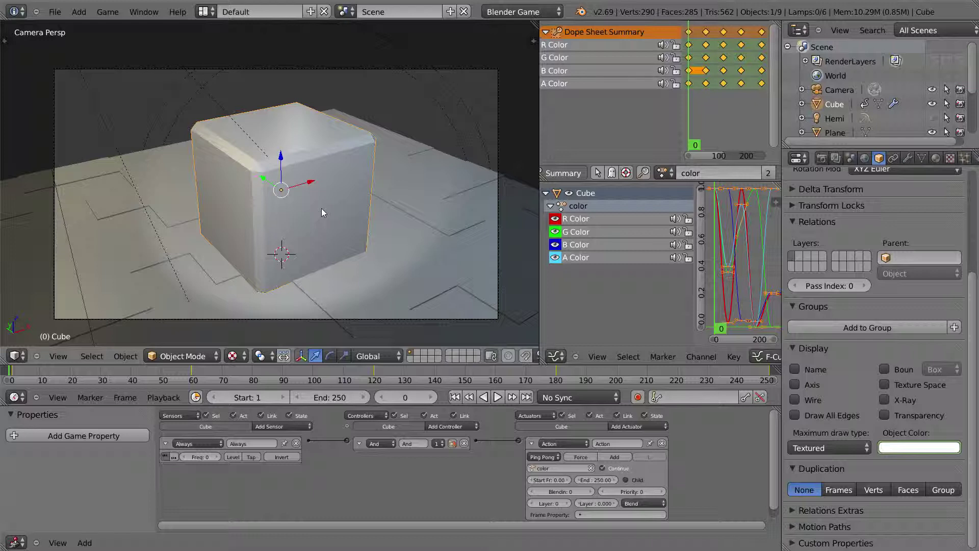
left_click(936, 158)
scroll(877, 352, "down", 3)
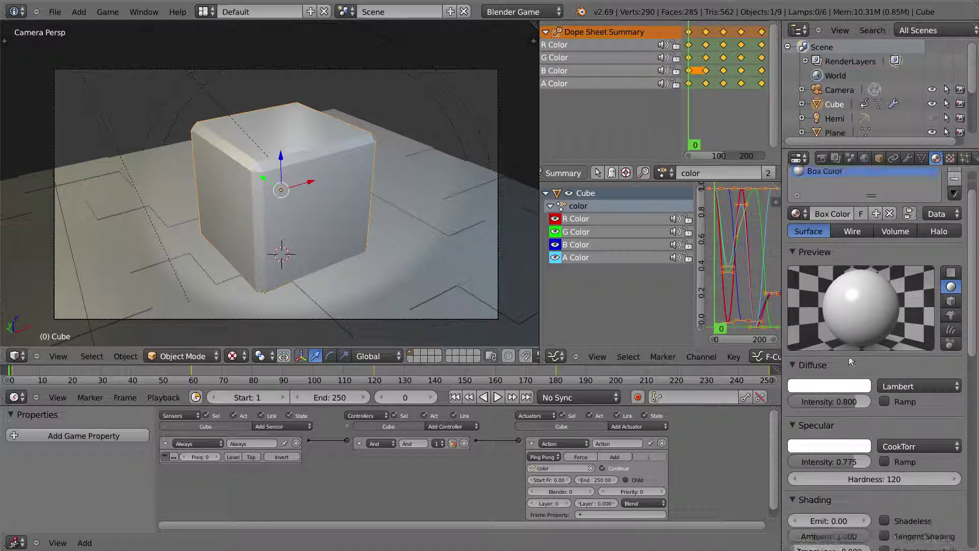
left_click(847, 368)
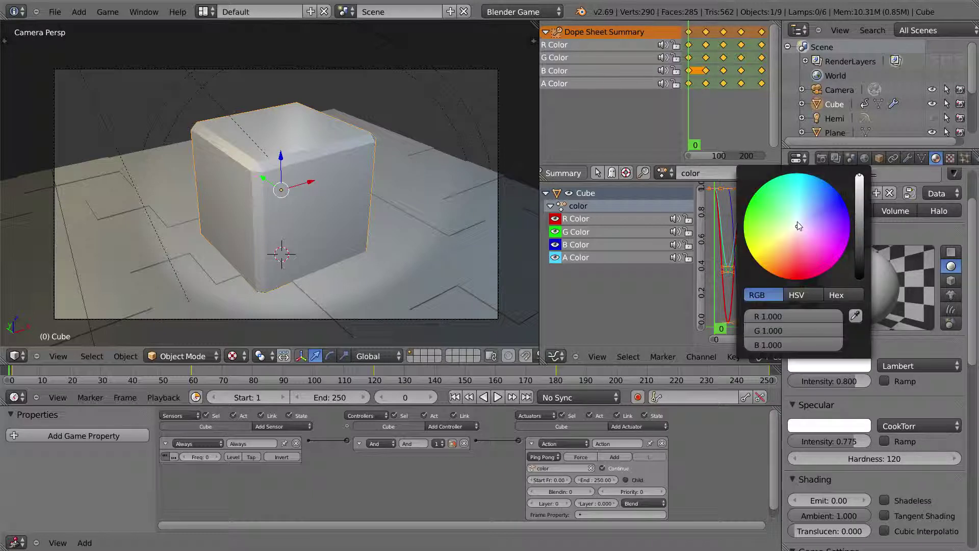
left_click_drag(796, 225, 819, 204)
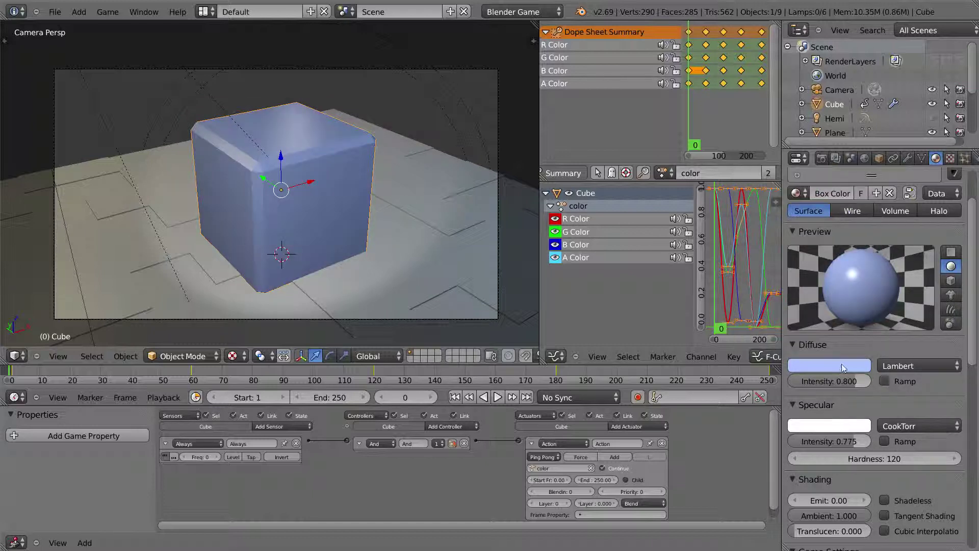
Step: Keyframe the light blue diffuse colour, check the Box Color channel, then remove the keyframe
key("i")
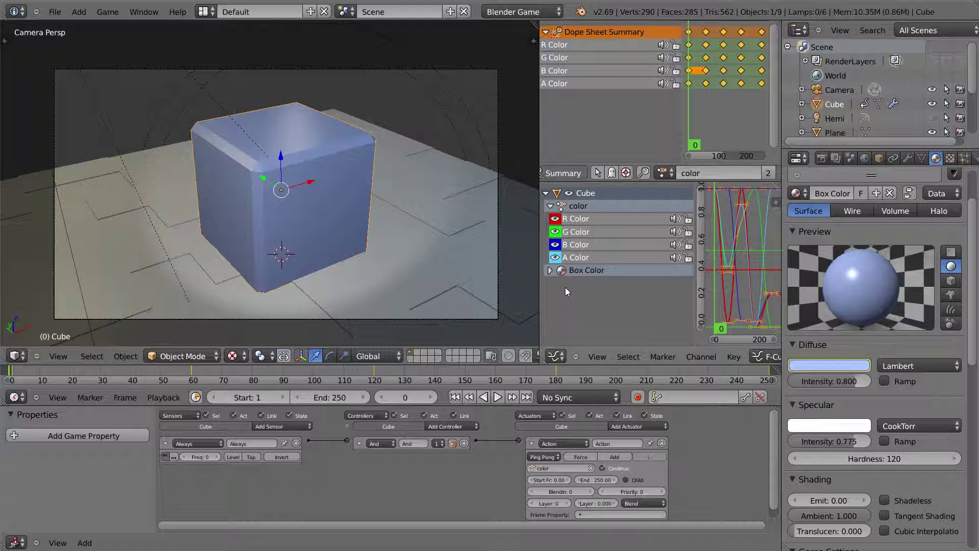
left_click(550, 270)
left_click(550, 270)
key("alt+i")
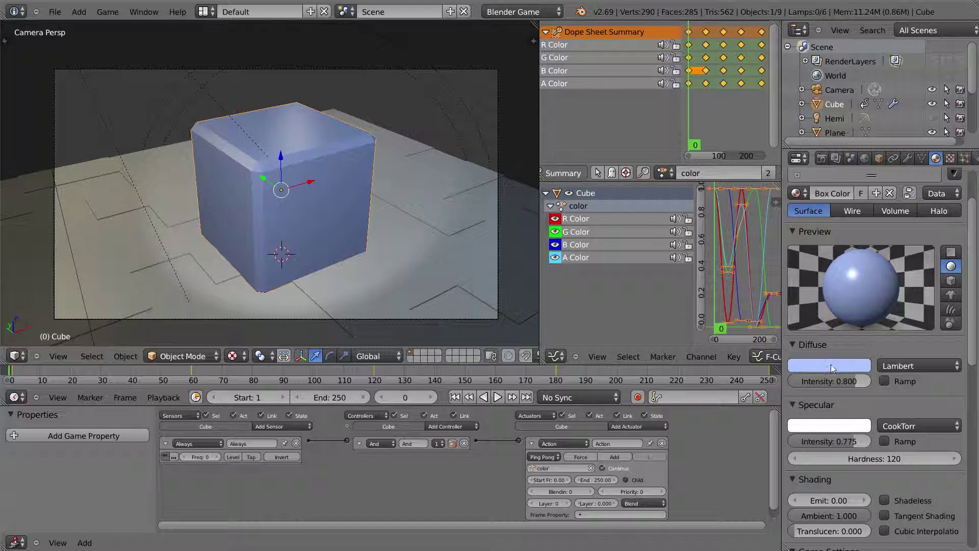
Step: Scroll down through the material's Game Settings, Options and Transparency panels and back up
scroll(830, 365, "down", 3)
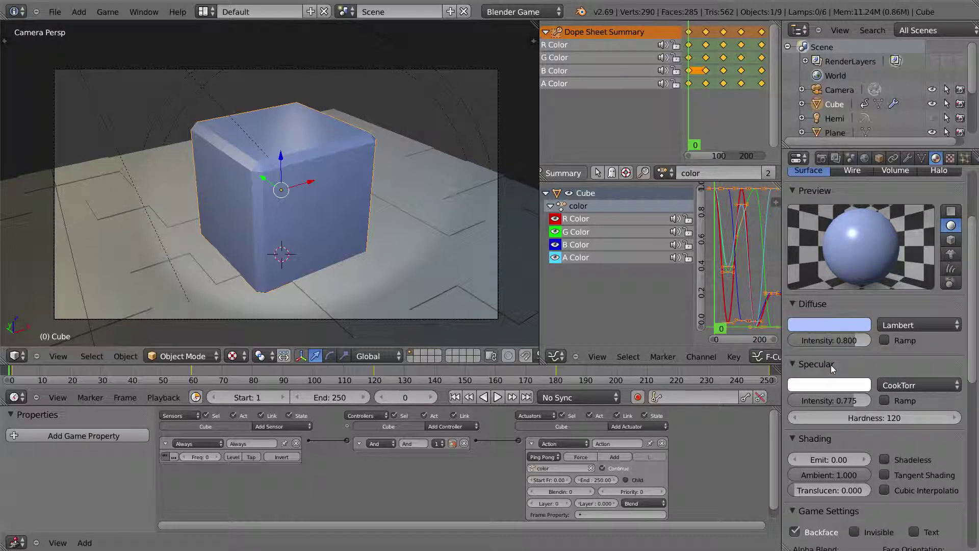
scroll(830, 368, "down", 15)
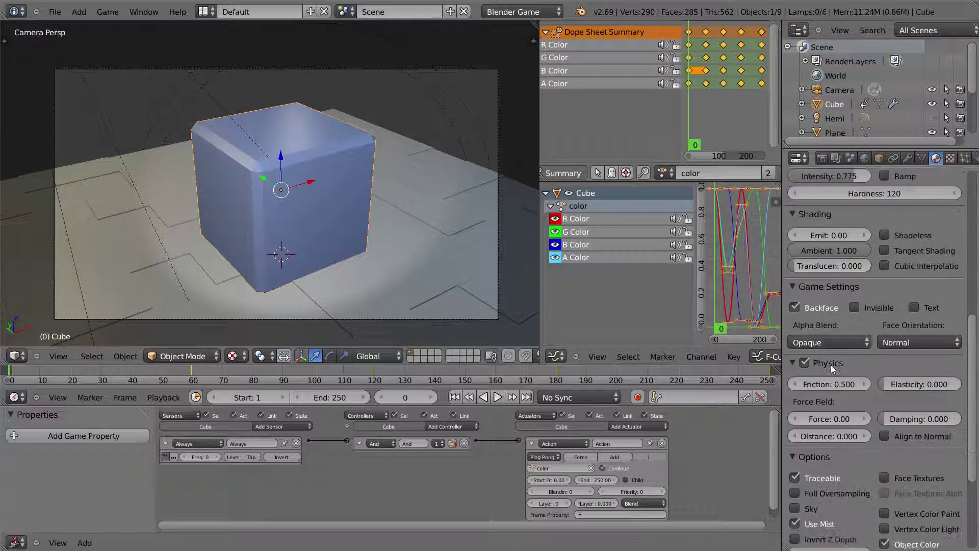
scroll(831, 365, "down", 2)
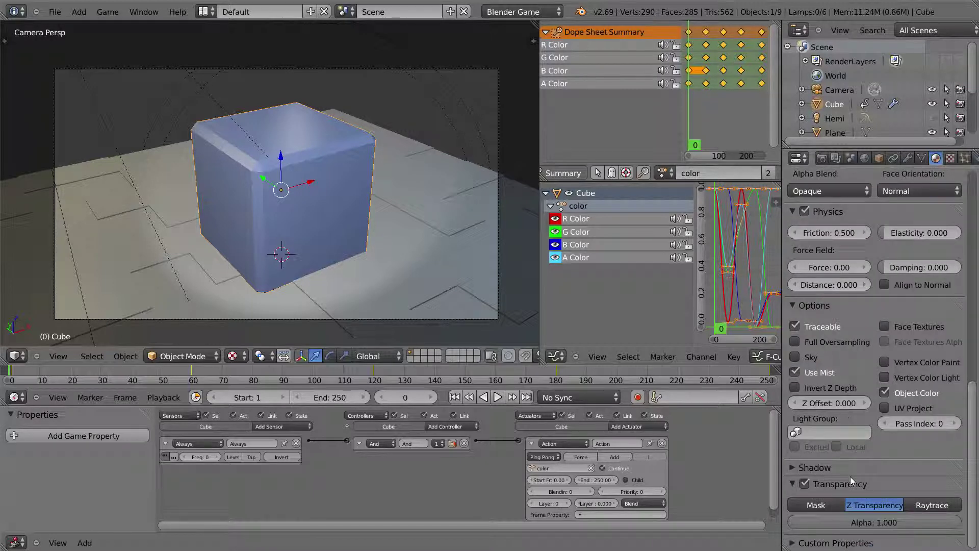
scroll(852, 491, "up", 11)
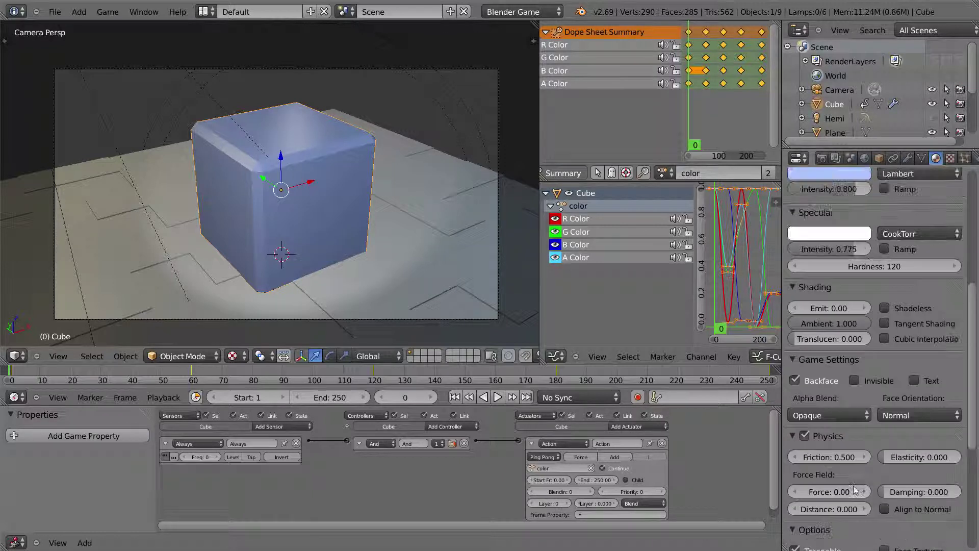
scroll(854, 483, "up", 6)
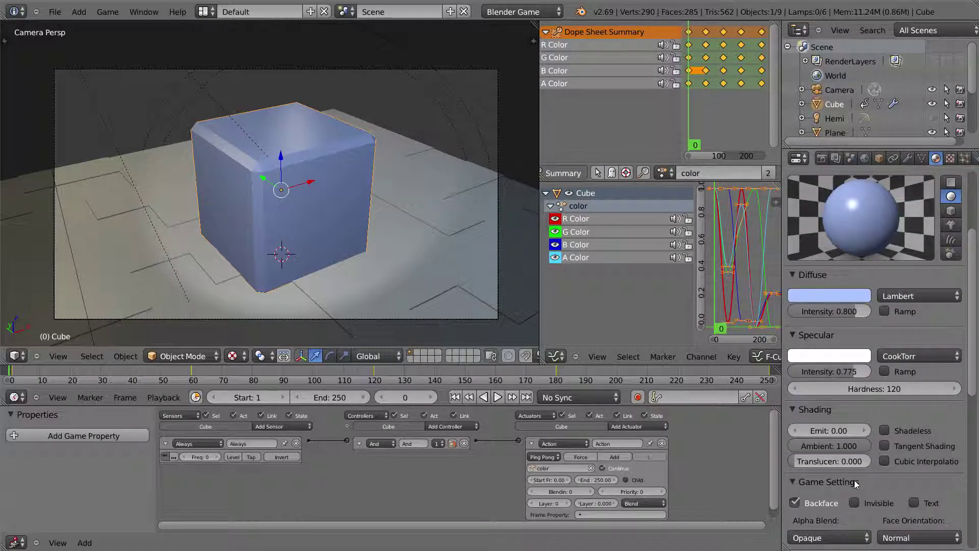
scroll(867, 475, "up", 4)
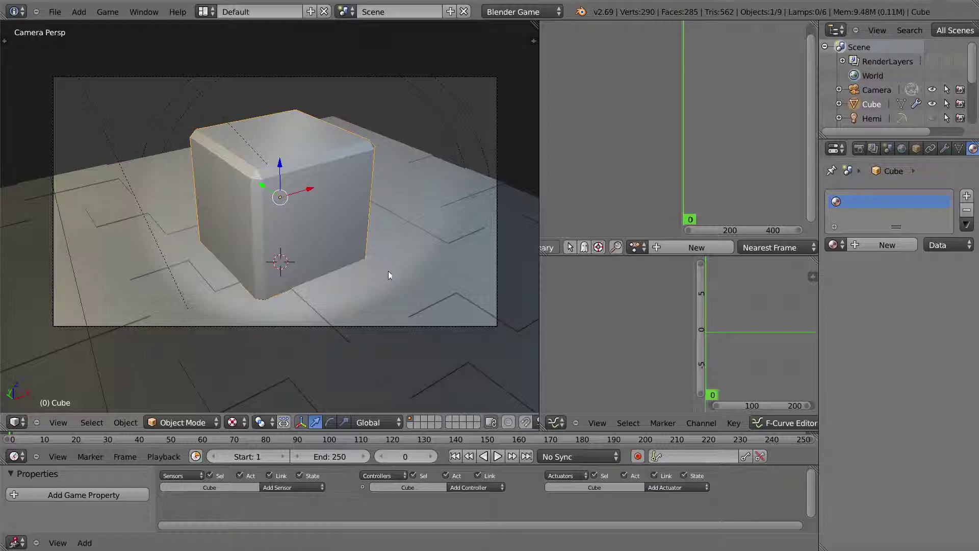
Step: Create a new material for the cube, widen the Properties editor, and set the diffuse to pure white
left_click(900, 246)
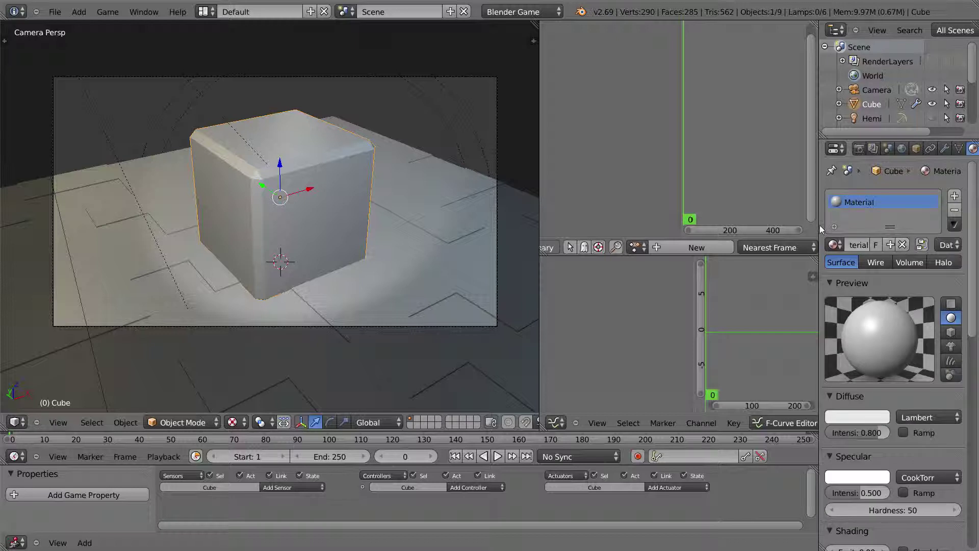
left_click_drag(819, 224, 792, 225)
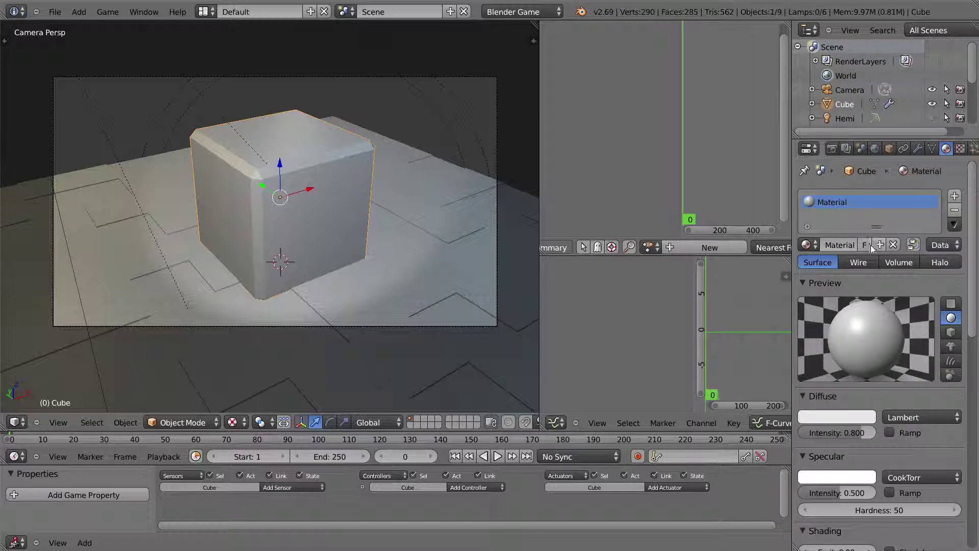
scroll(871, 249, "down", 2)
scroll(870, 265, "up", 2)
scroll(871, 269, "down", 12)
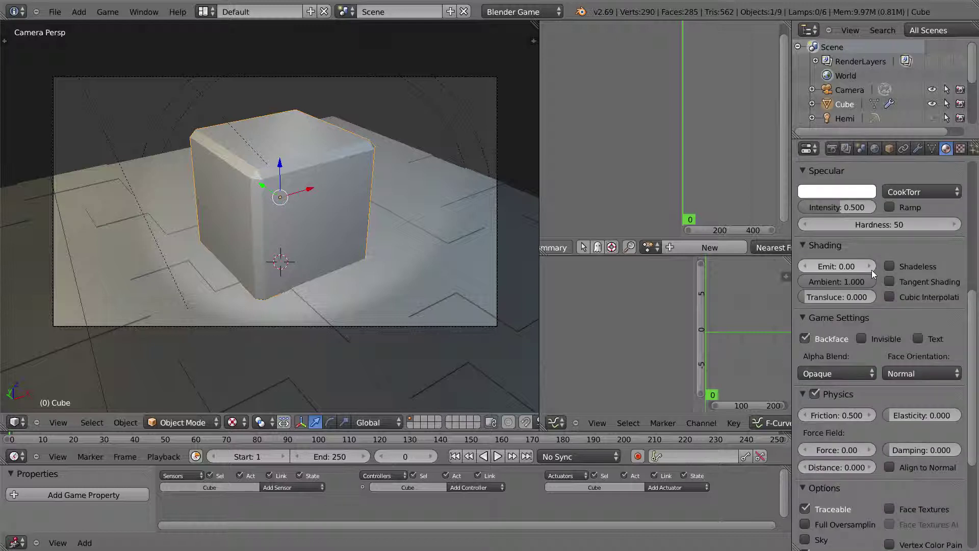
scroll(871, 272, "down", 6)
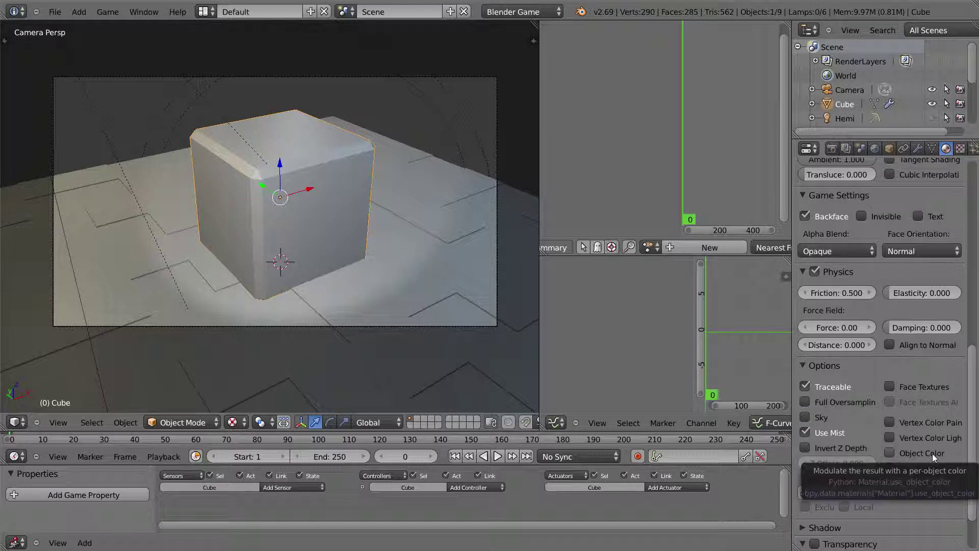
scroll(843, 416, "up", 15)
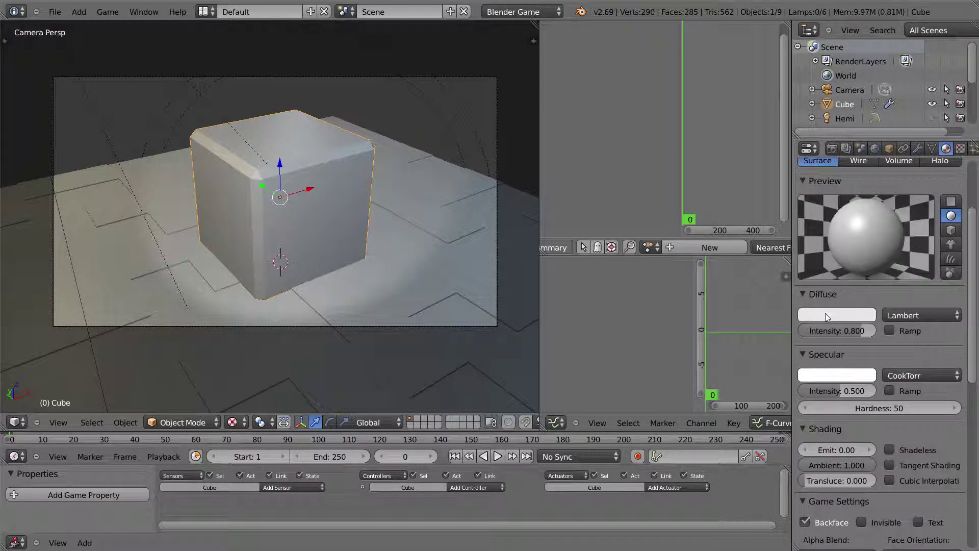
left_click(831, 316)
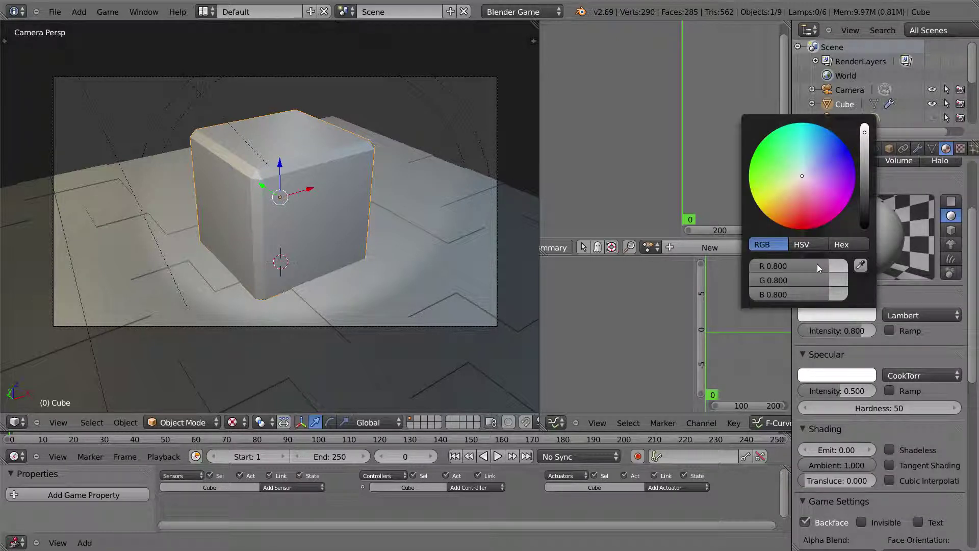
left_click_drag(817, 264, 859, 296)
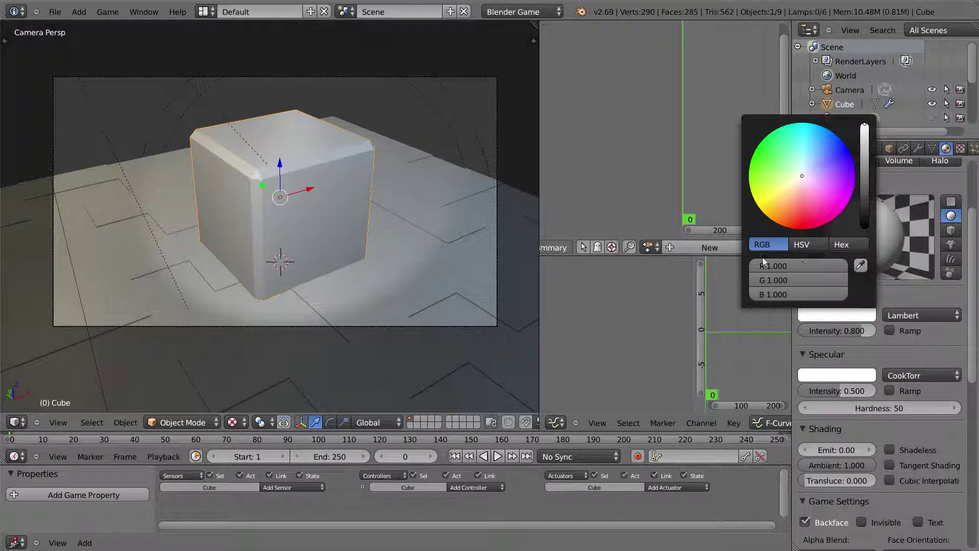
left_click(890, 296)
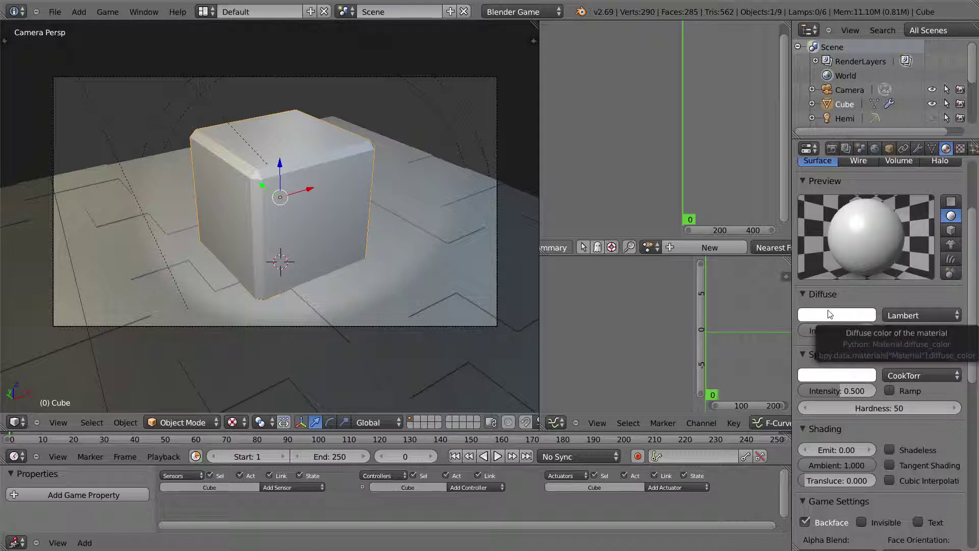
Step: Briefly try a blue-purple diffuse colour, then set it back to white
scroll(828, 313, "down", 5)
scroll(828, 310, "down", 2)
scroll(828, 310, "up", 5)
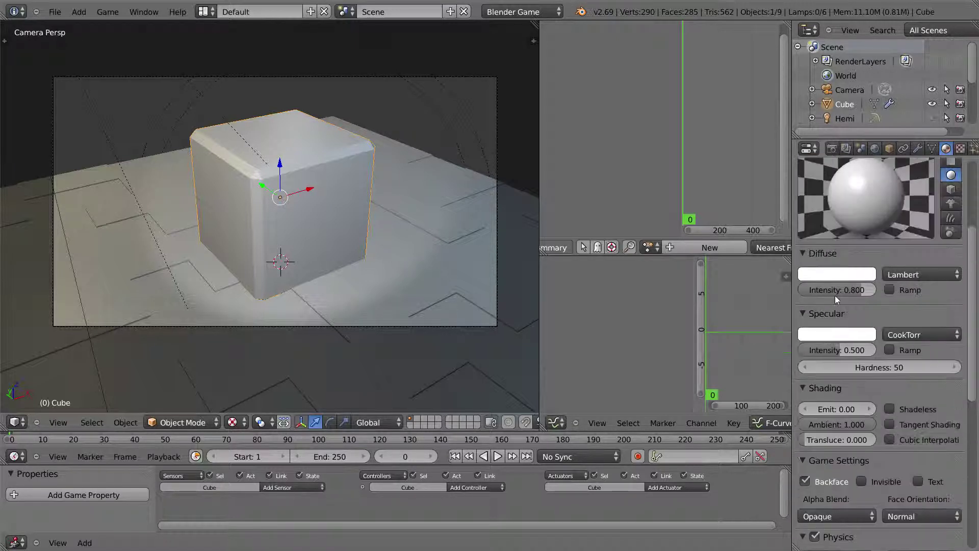
left_click(836, 274)
left_click_drag(785, 148, 831, 124)
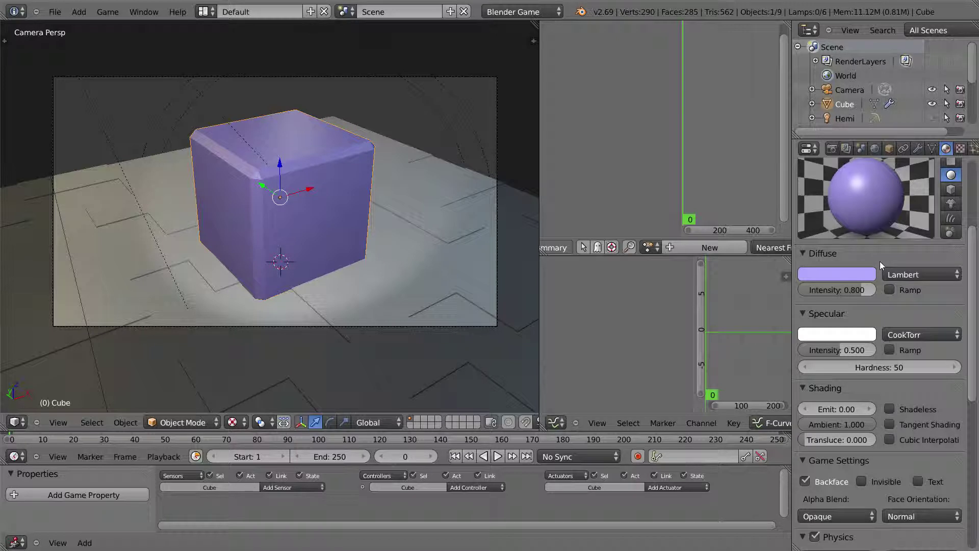
left_click(849, 274)
left_click_drag(816, 225, 851, 246)
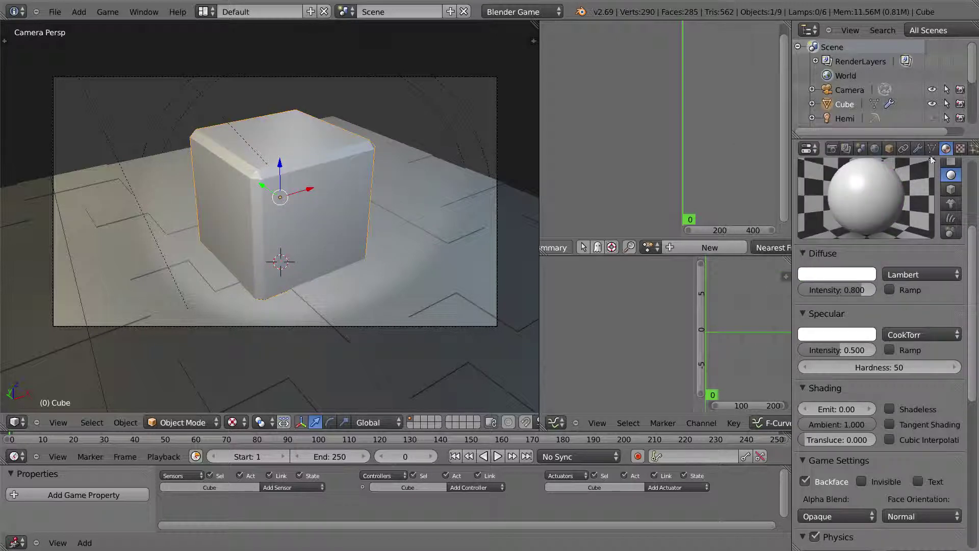
Step: Enable Object Color on the material and keep its diffuse colour white
left_click_drag(976, 273, 972, 423)
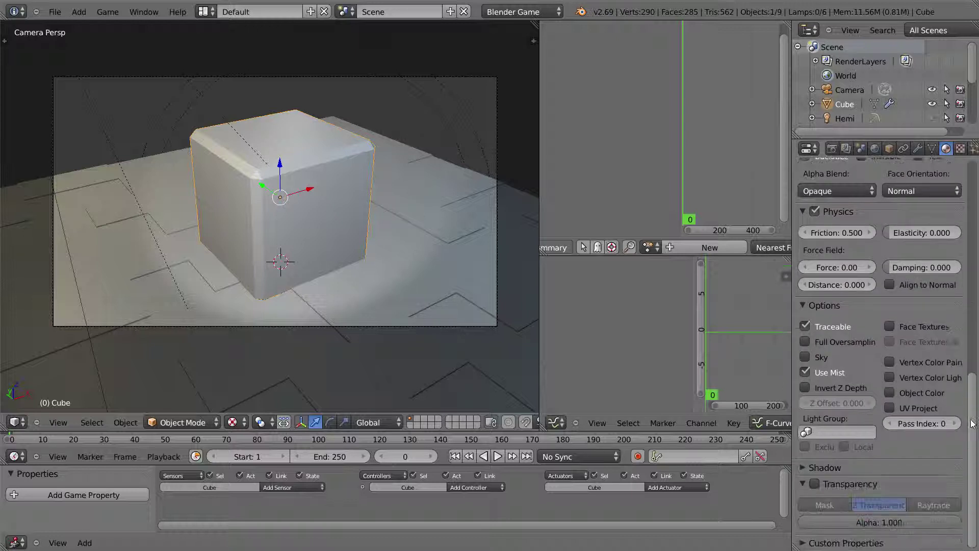
left_click(933, 395)
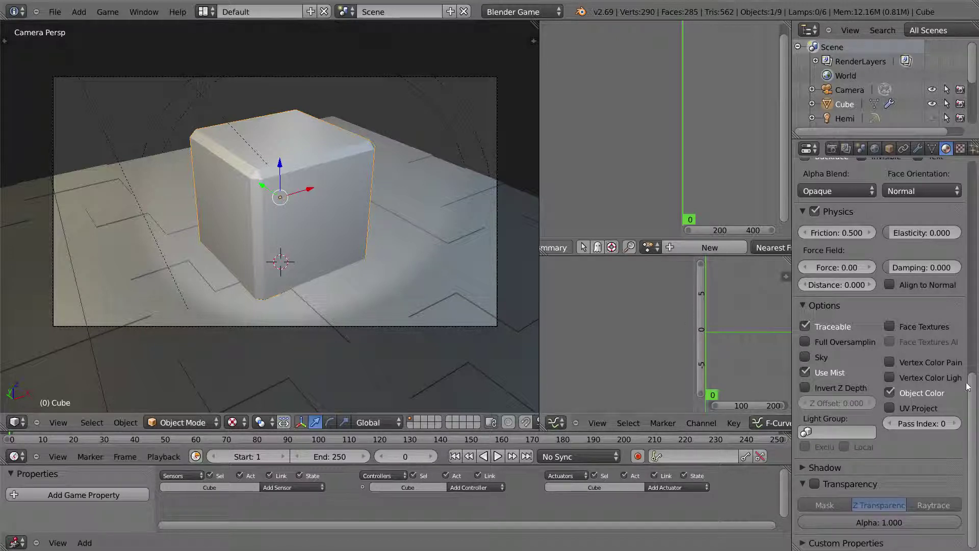
scroll(972, 385, "up", 10)
left_click(837, 305)
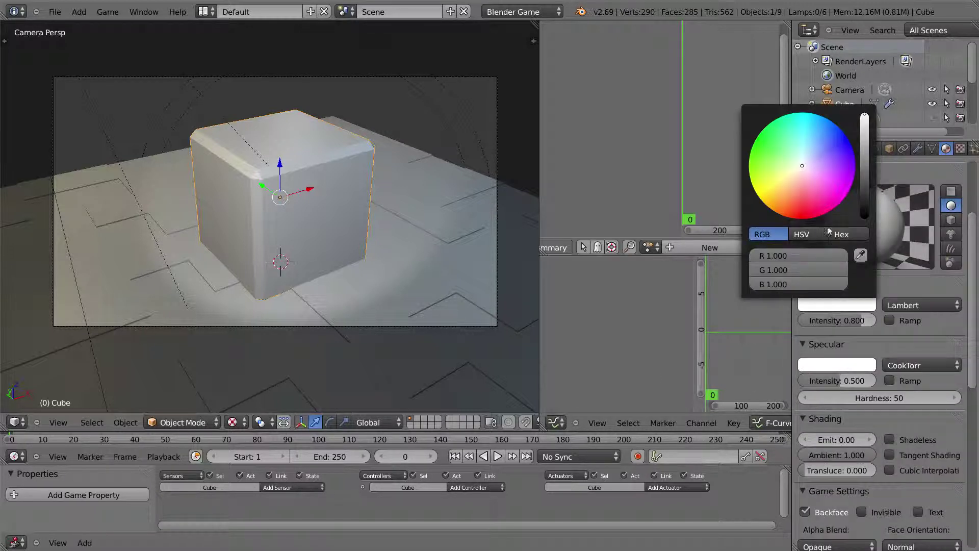
left_click_drag(824, 157, 800, 167)
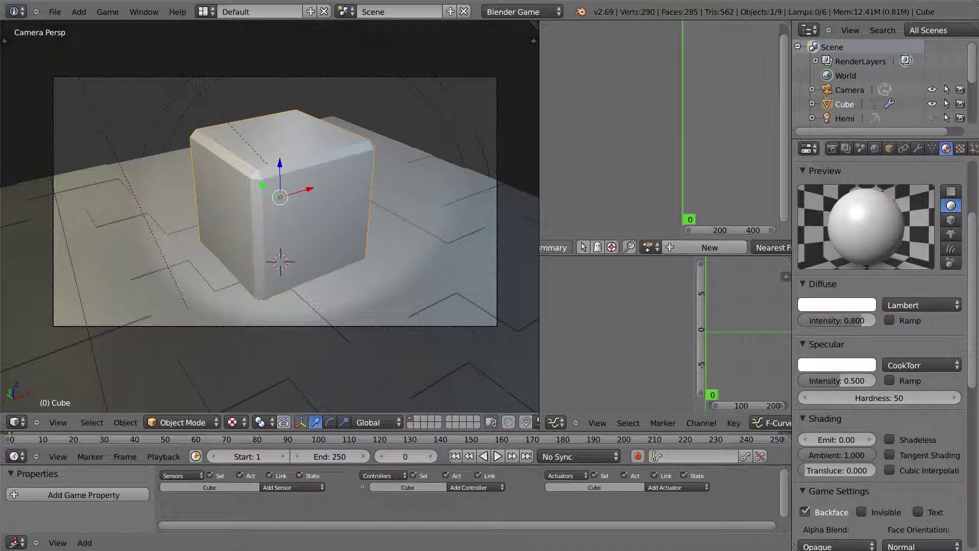
scroll(972, 289, "down", 12)
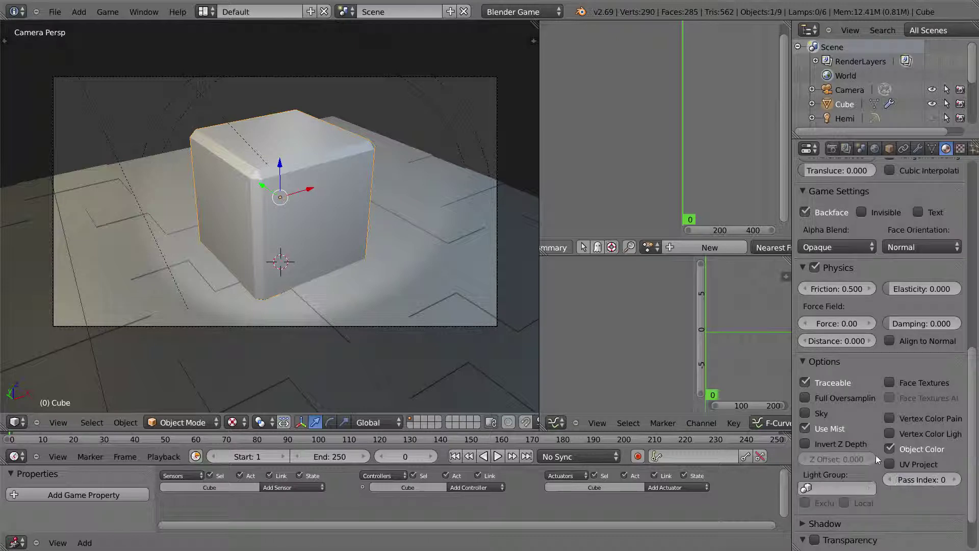
Step: In the Object tab's Display panel, set the cube's Object Color to pink (R 1.000, G 0.455, B 0.786)
left_click(888, 149)
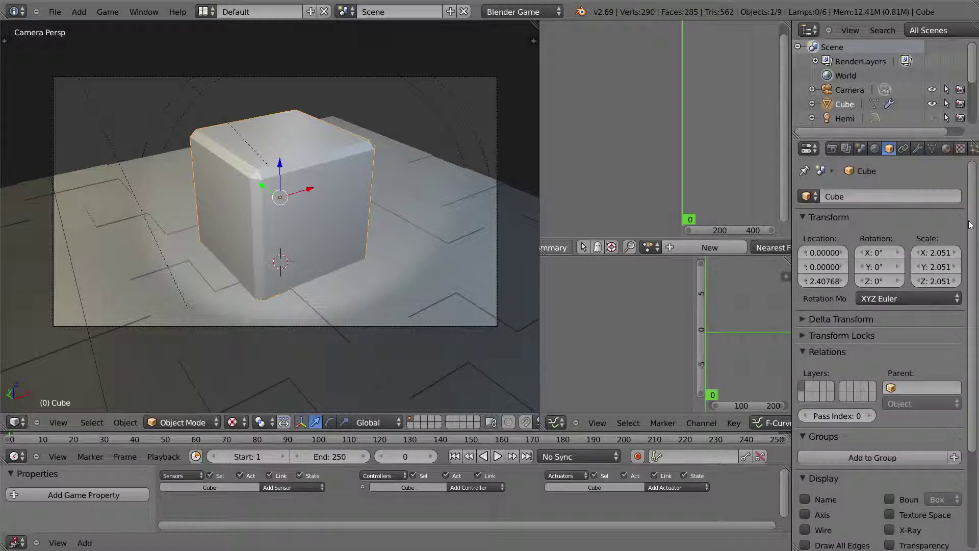
left_click_drag(971, 226, 970, 326)
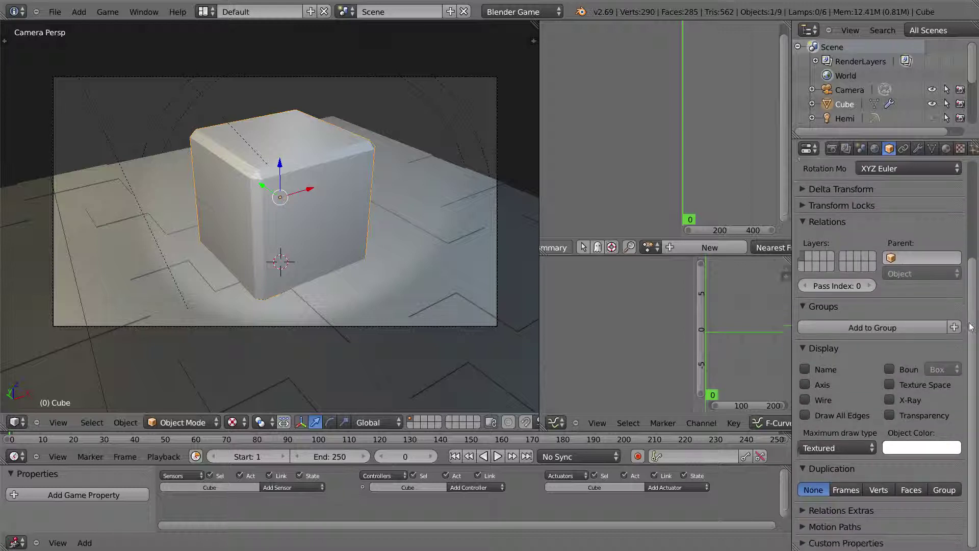
left_click(804, 348)
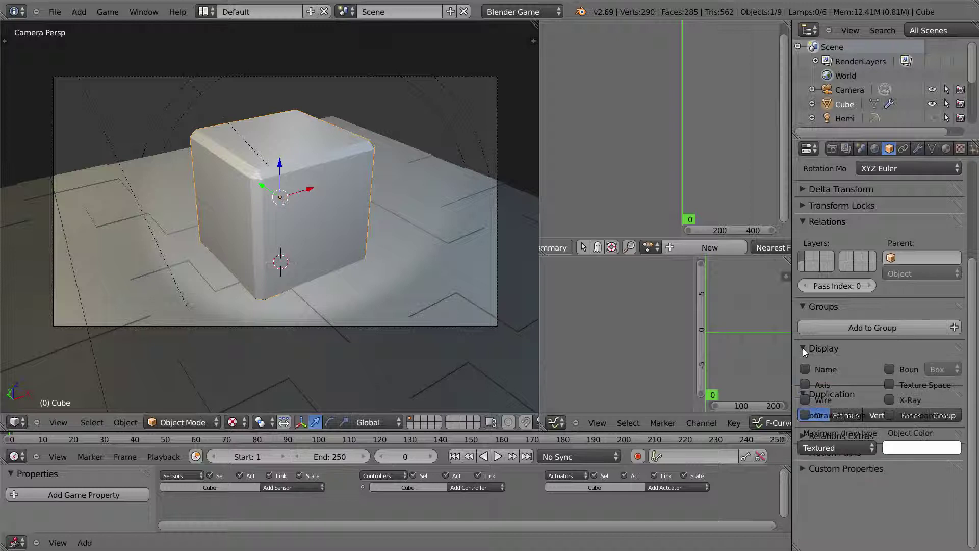
left_click(802, 347)
left_click(803, 348)
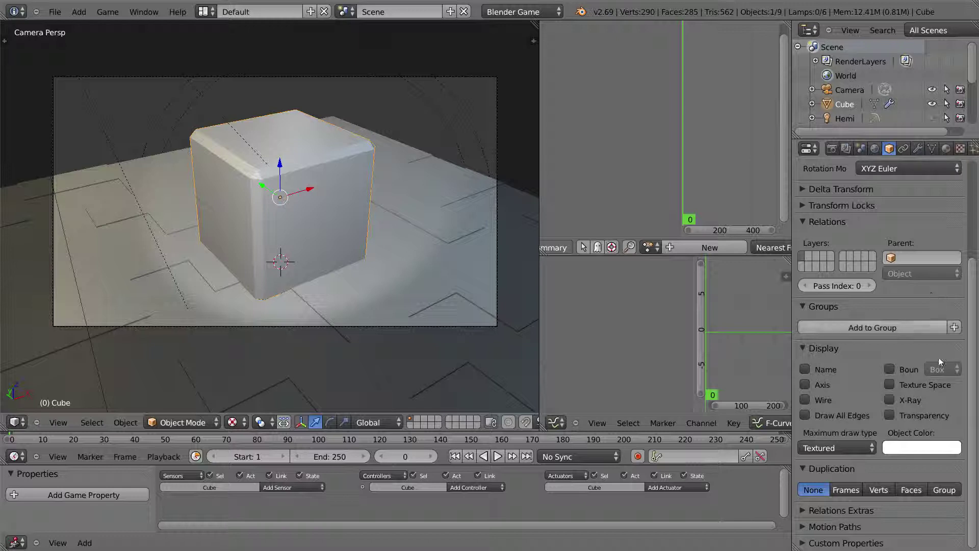
left_click(917, 453)
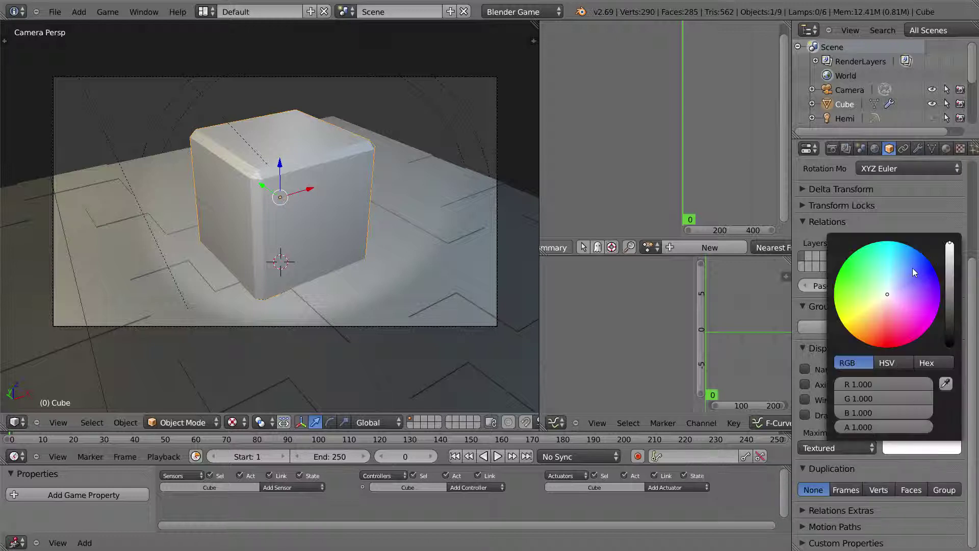
left_click_drag(890, 296, 905, 318)
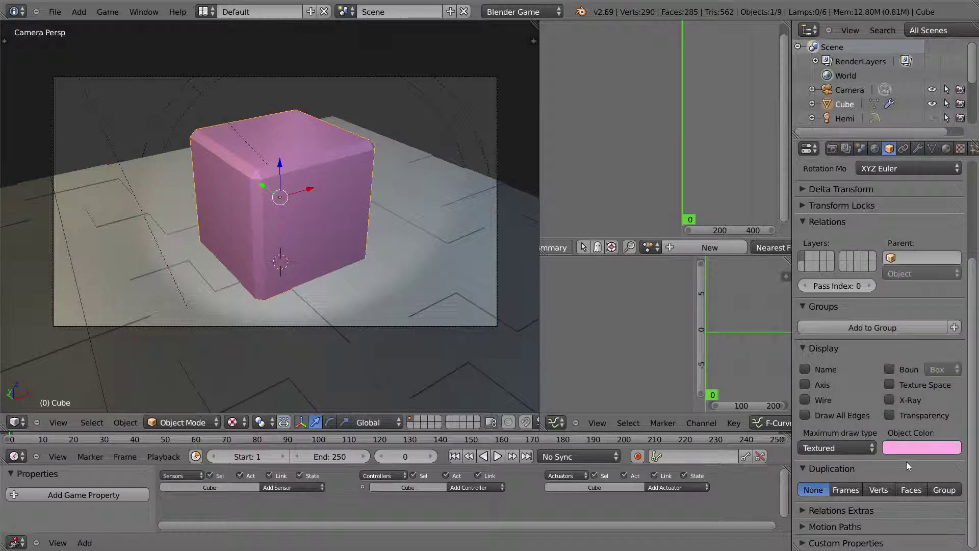
Step: Toggle the material's Object Color option on and off to compare pink and white
left_click(944, 149)
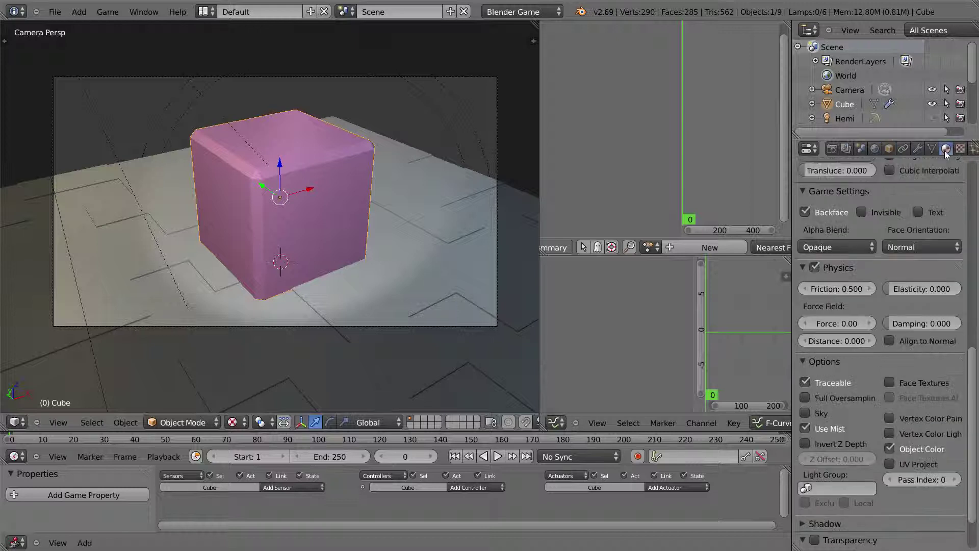
left_click(888, 448)
left_click(889, 448)
left_click(888, 448)
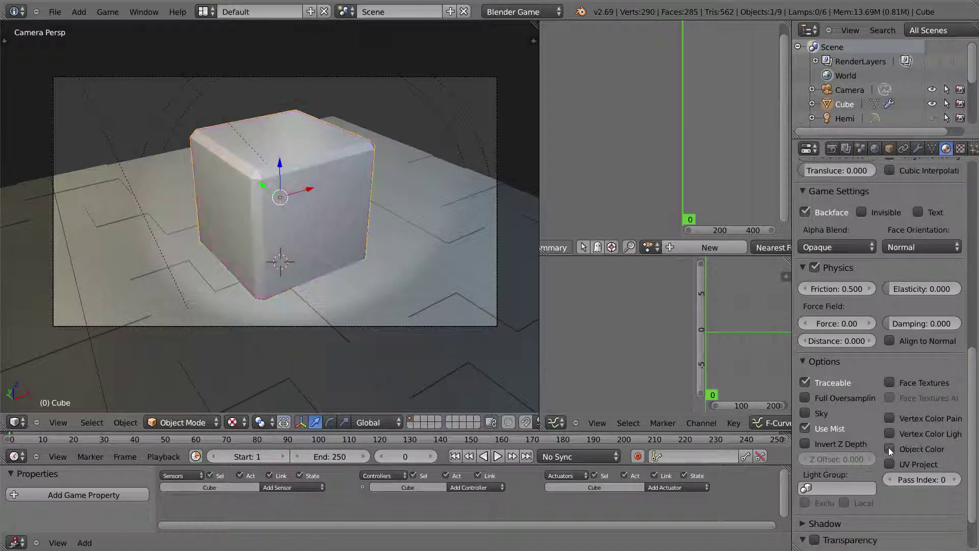
left_click(889, 449)
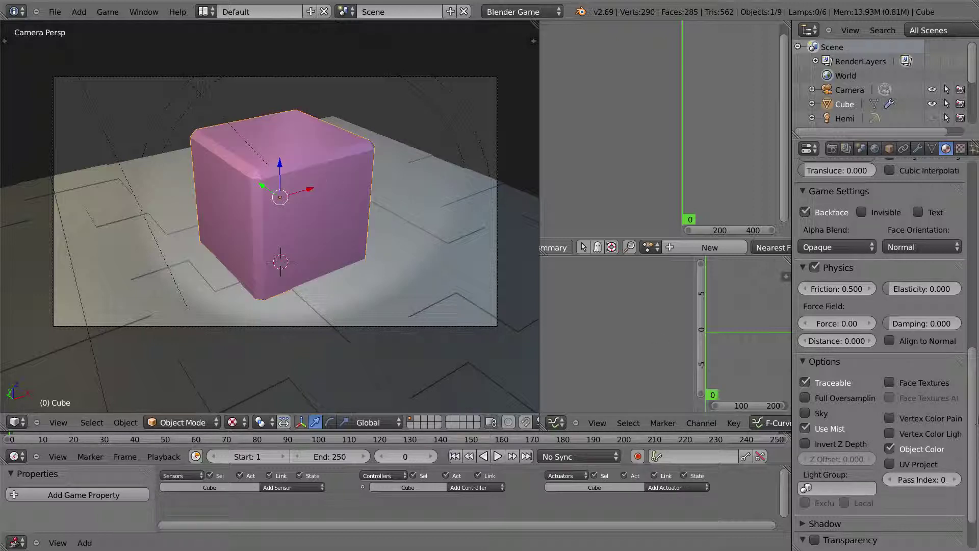
left_click(888, 448)
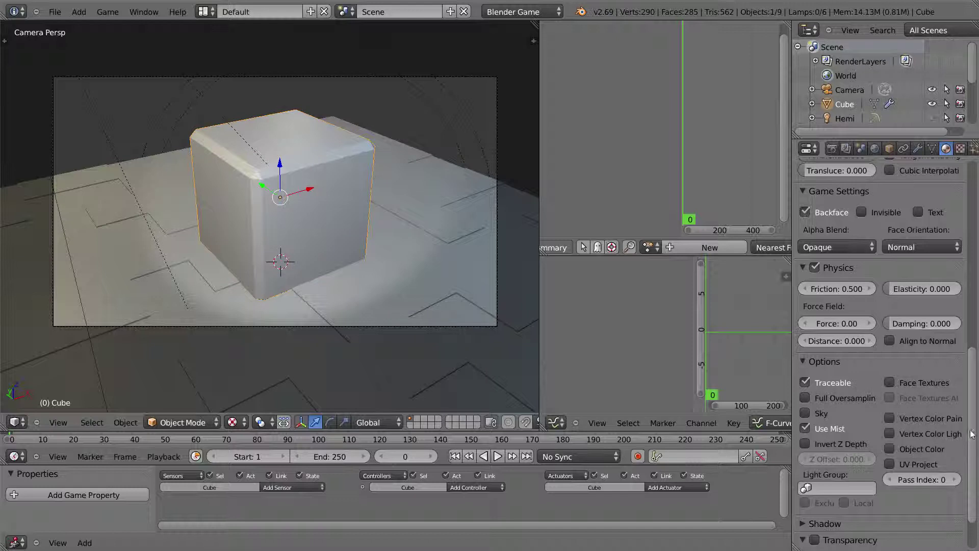
Step: Test a green diffuse colour on the material and re-enable Object Color
left_click_drag(971, 434, 976, 267)
scroll(833, 365, "down", 2)
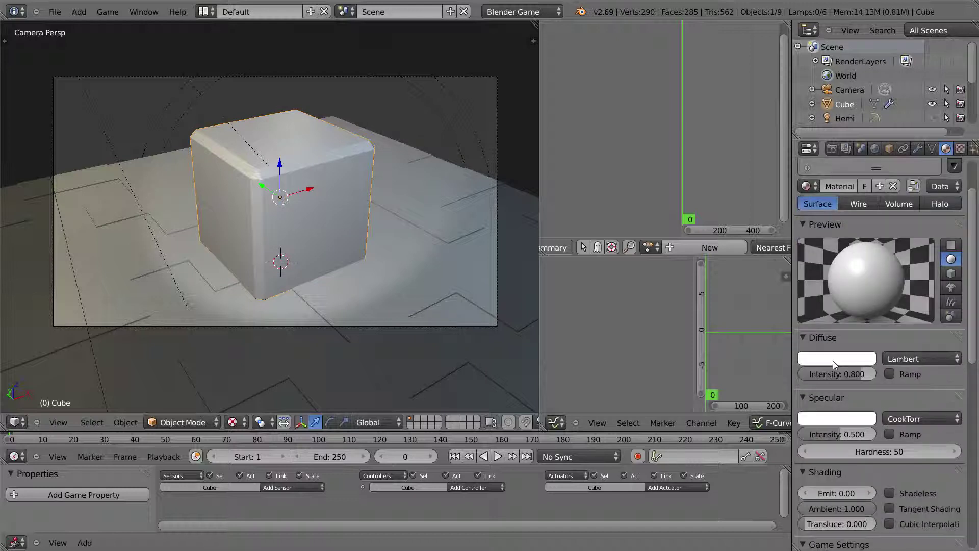
left_click(833, 360)
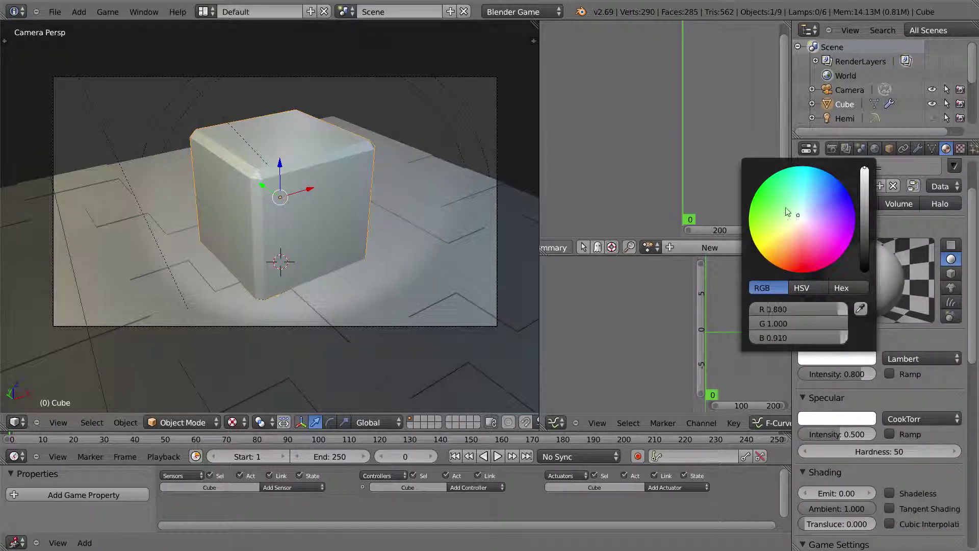
left_click(772, 200)
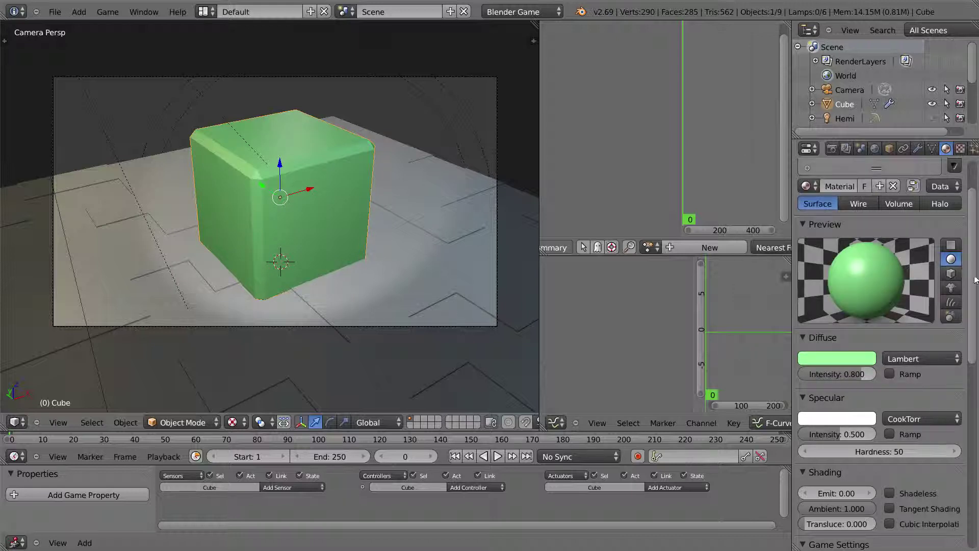
scroll(888, 338, "down", 15)
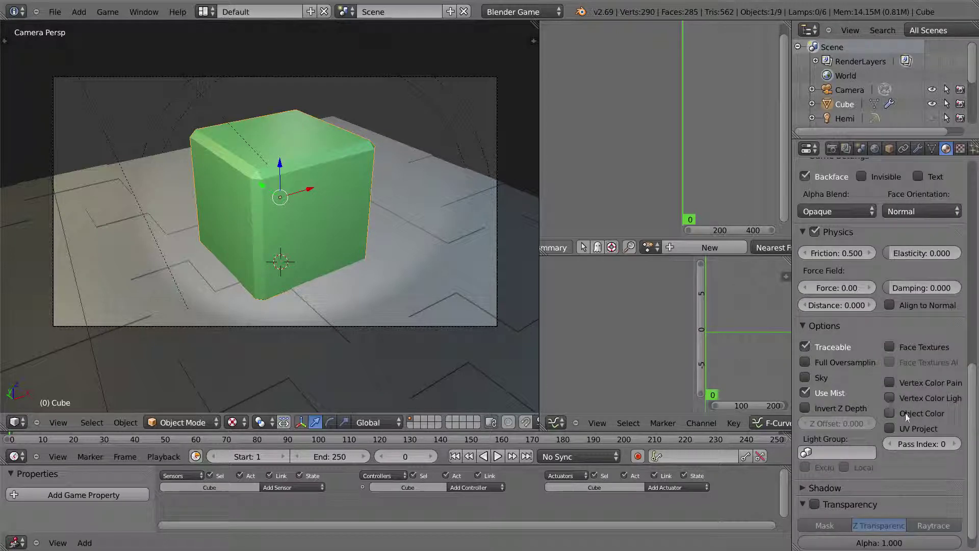
left_click(890, 413)
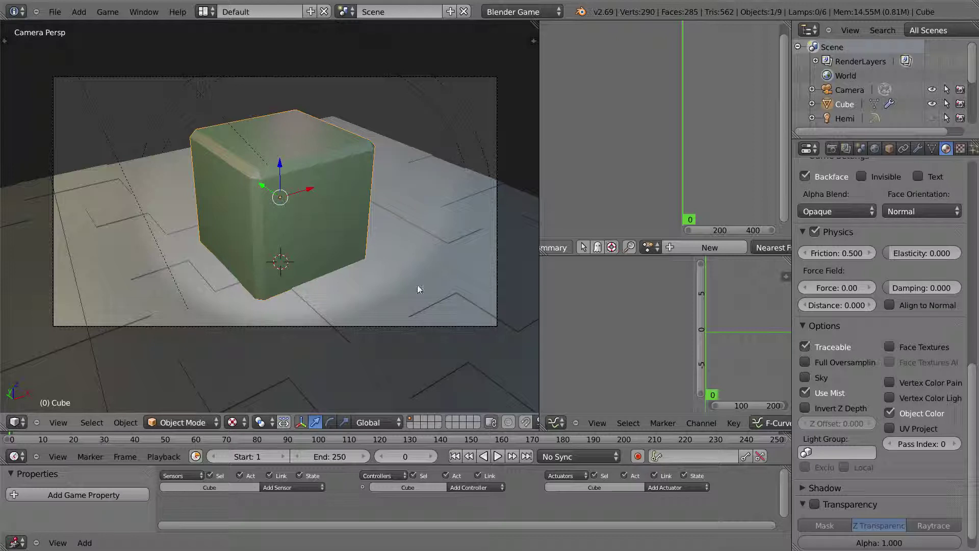
Step: Set the diffuse colour back to pure white with R, G and B at 1.000
left_click_drag(971, 387, 972, 219)
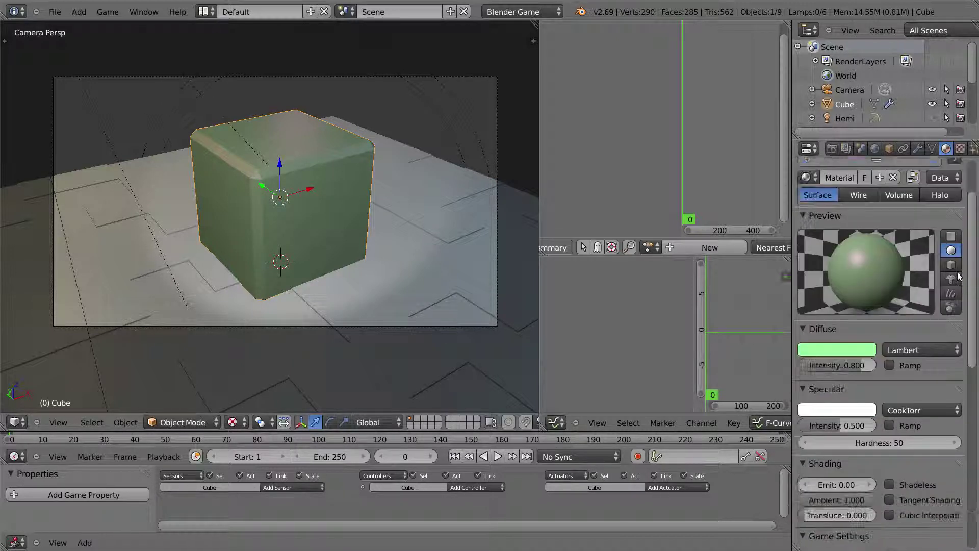
left_click(830, 350)
left_click_drag(796, 300, 913, 301)
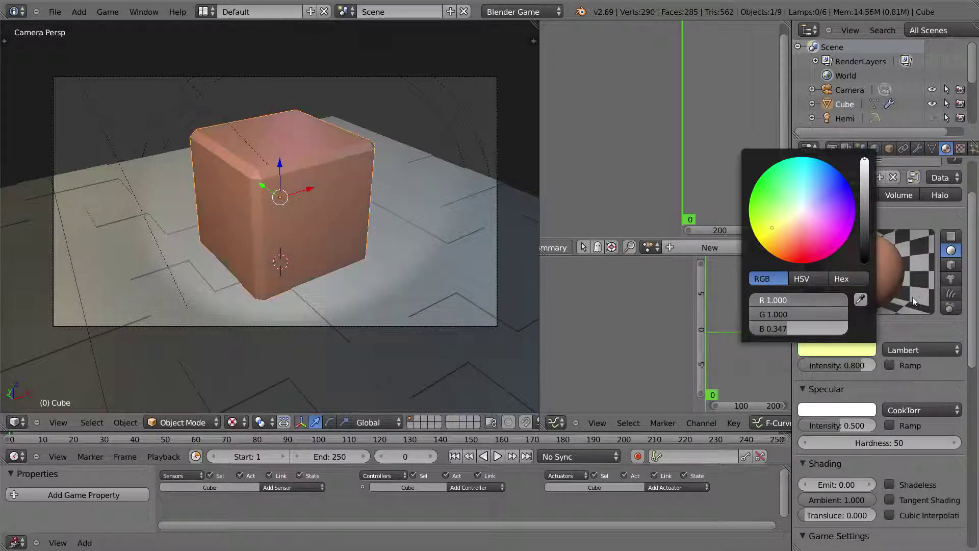
left_click_drag(780, 328, 861, 334)
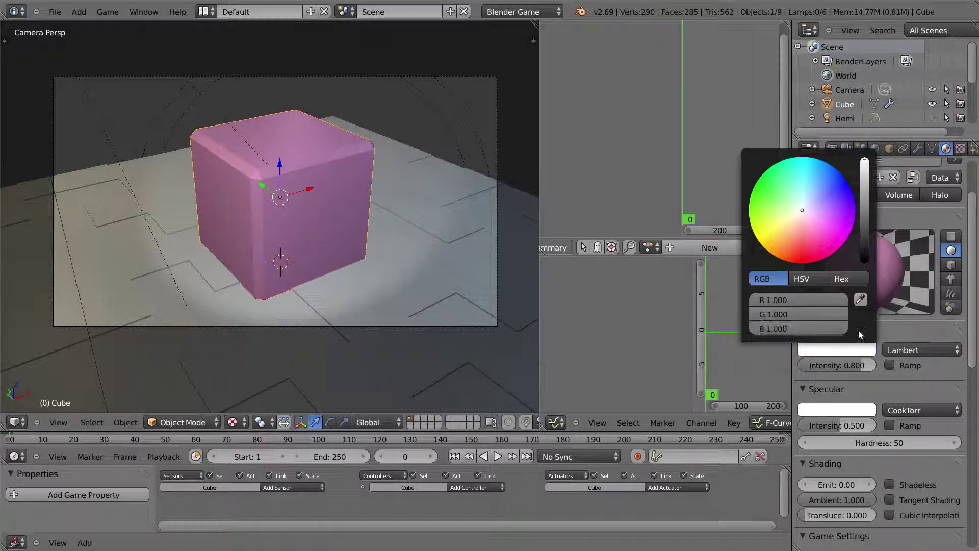
left_click_drag(973, 368, 974, 440)
Step: Keyframe the cube's pink Object Color at frame 0, creating CubeAction with R, G, B, A channels
left_click(889, 148)
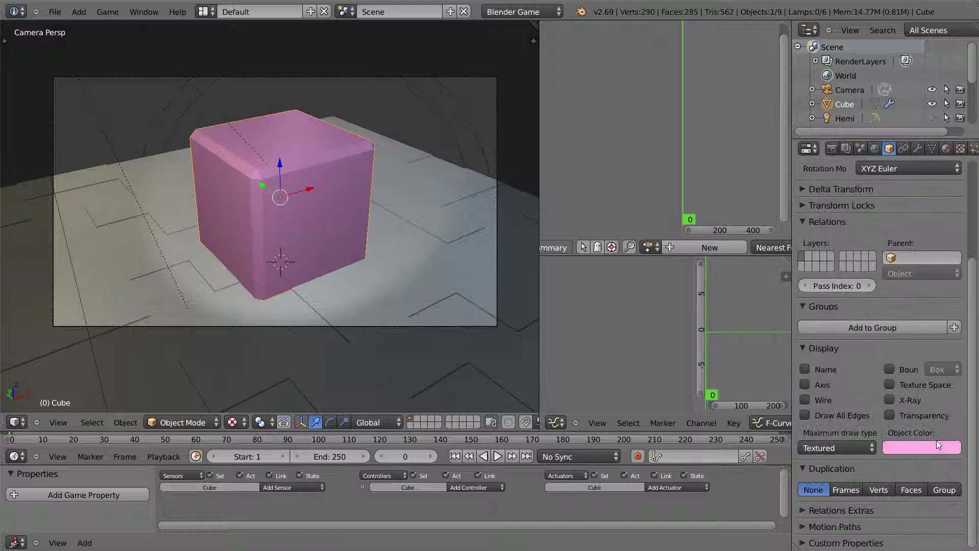
left_click(910, 447)
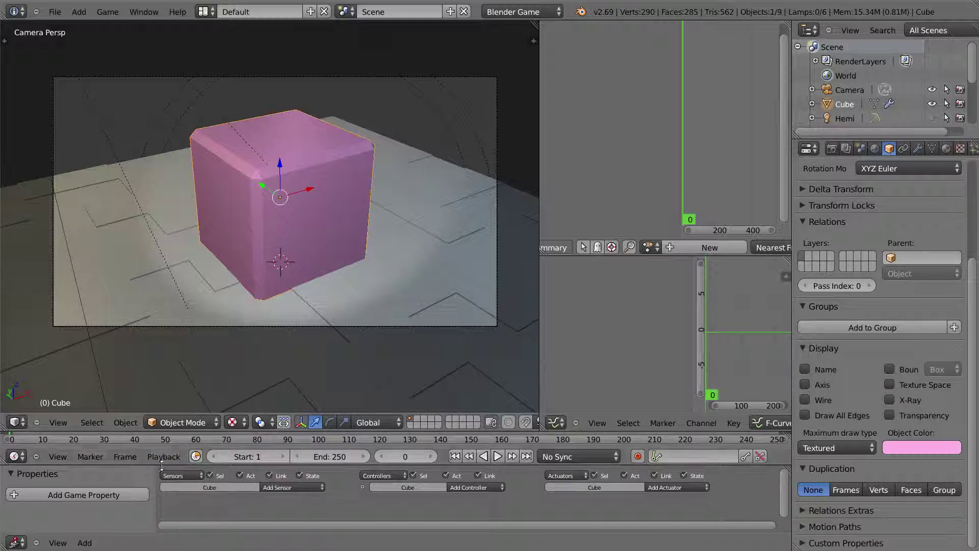
left_click_drag(160, 464, 128, 476)
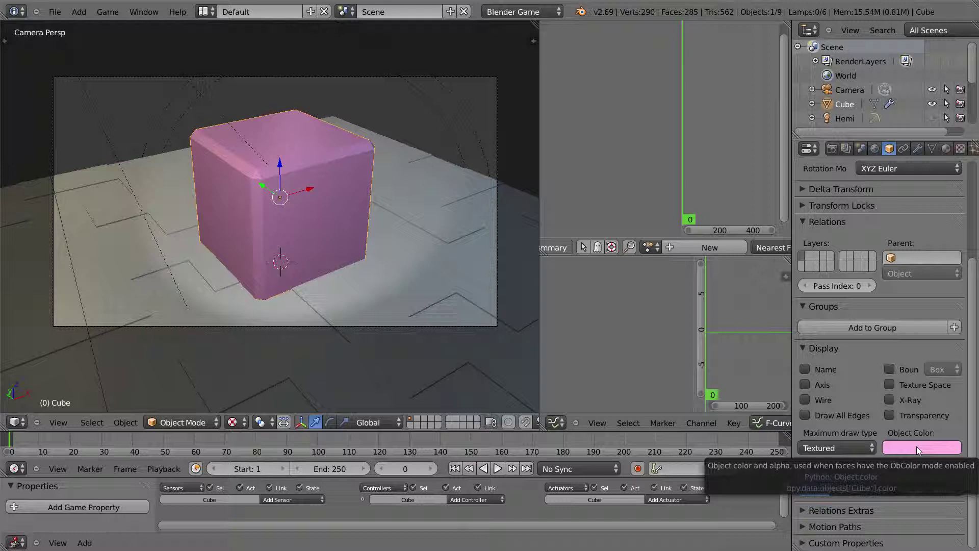
key("i")
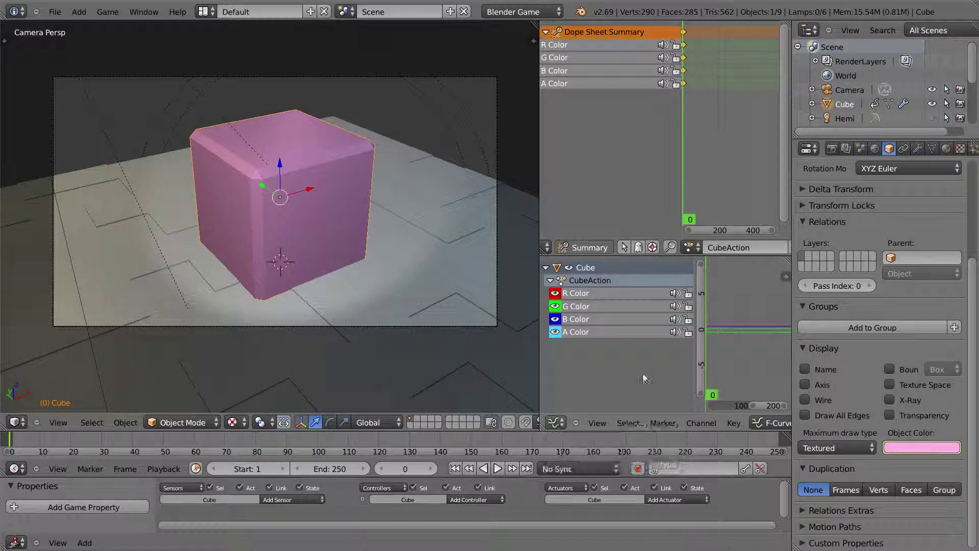
Step: Show the Dope Sheet's Action Editor in the lower area and rename CubeAction to Color
scroll(575, 248, "up", 8)
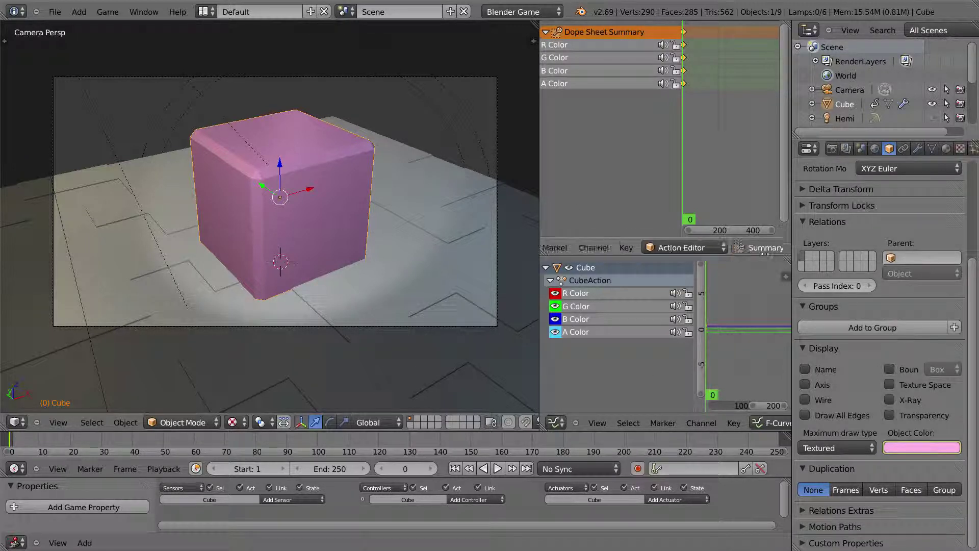
left_click(555, 248)
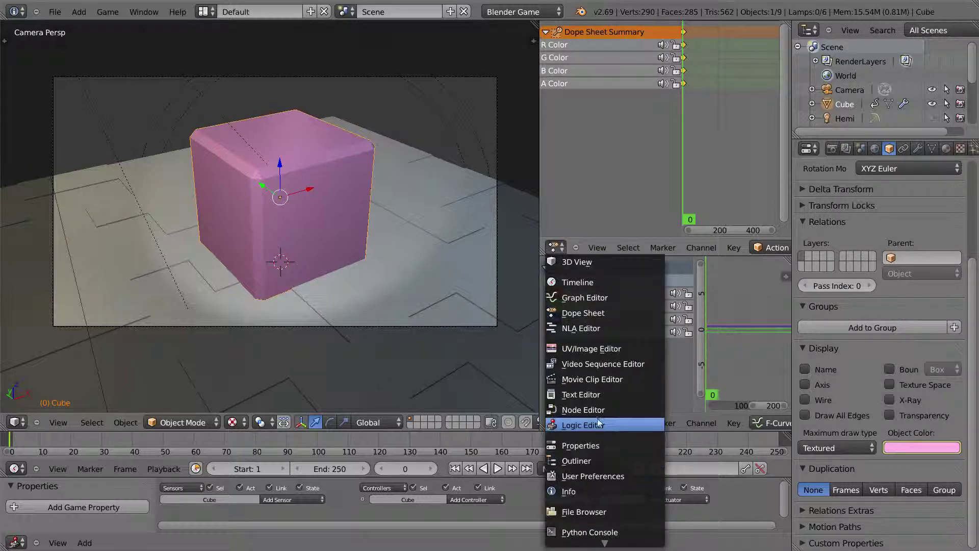
left_click(600, 314)
scroll(668, 248, "down", 5)
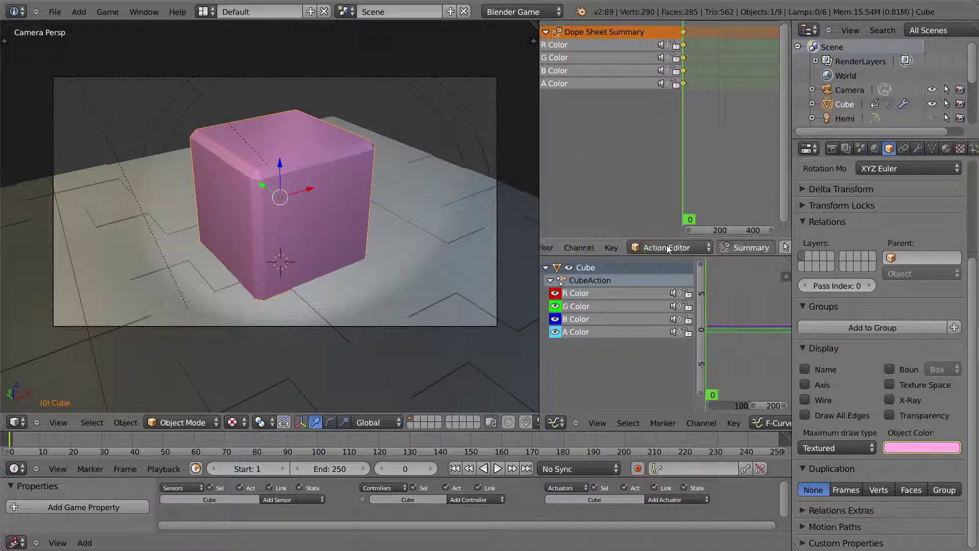
left_click(668, 249)
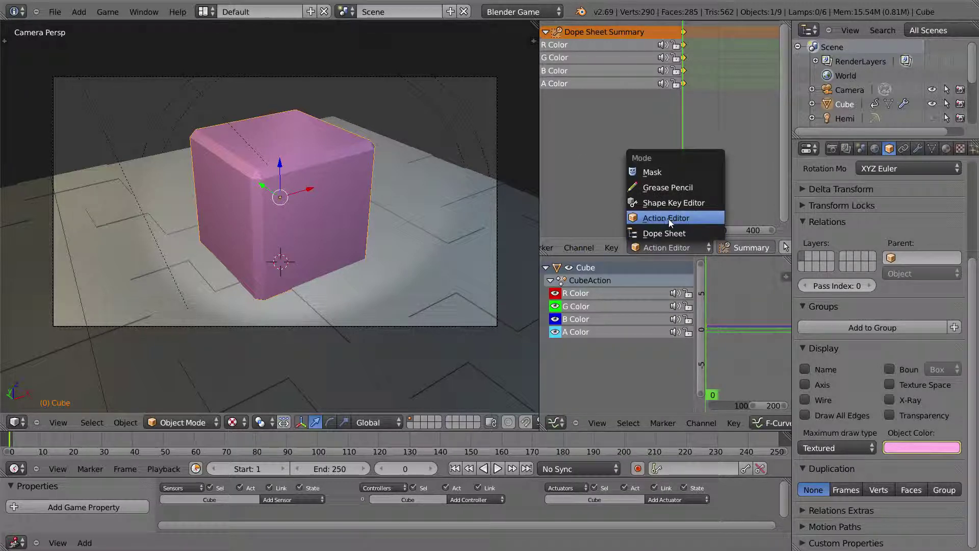
left_click(670, 222)
middle_click_drag(710, 247, 625, 249)
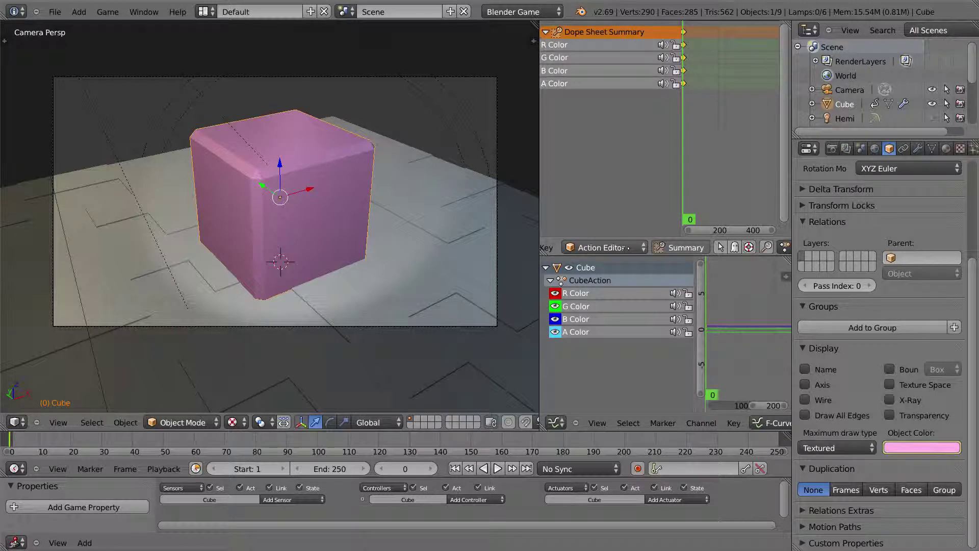
scroll(628, 247, "down", 5)
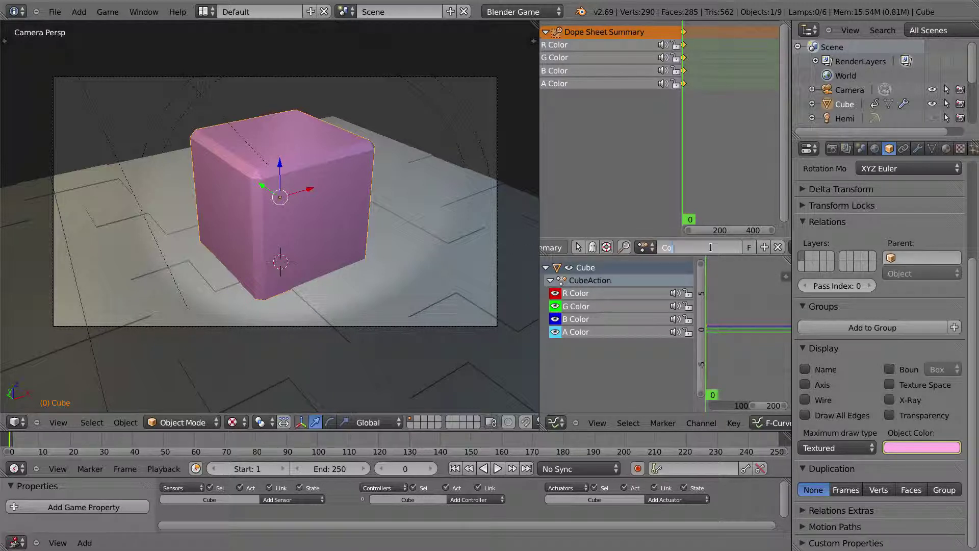
key("Return")
scroll(618, 248, "up", 3)
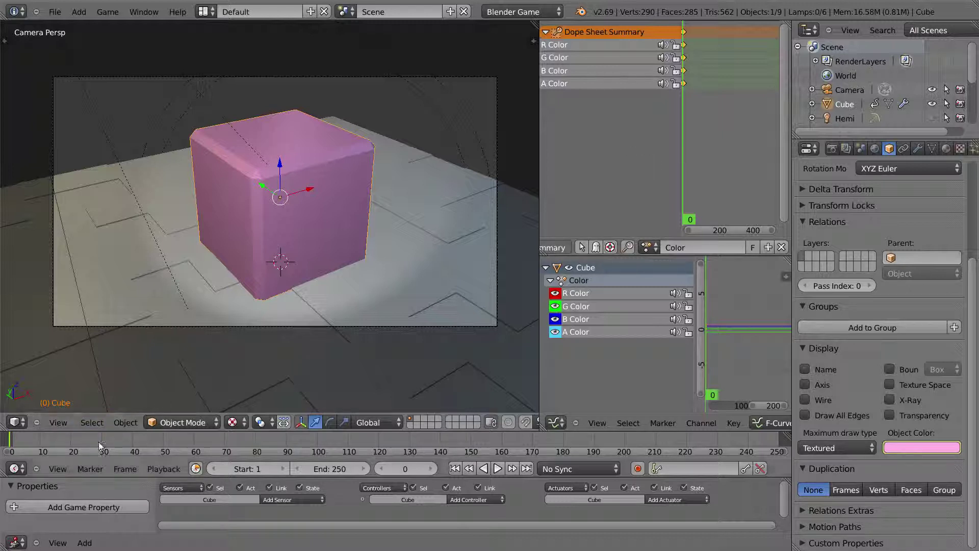
Step: At frame 60, keyframe the Object Color as green with alpha 0.555
left_click(42, 438)
left_click_drag(42, 438, 193, 441)
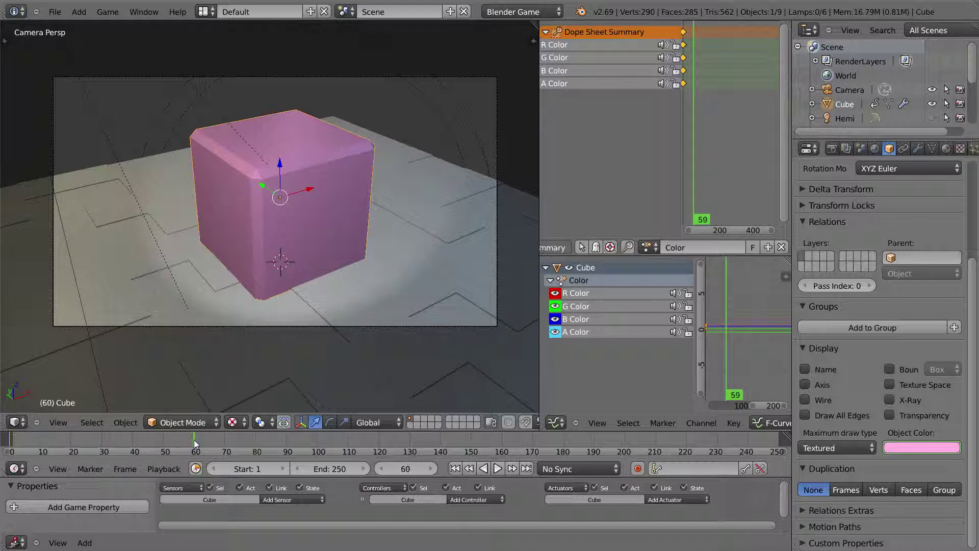
left_click(905, 449)
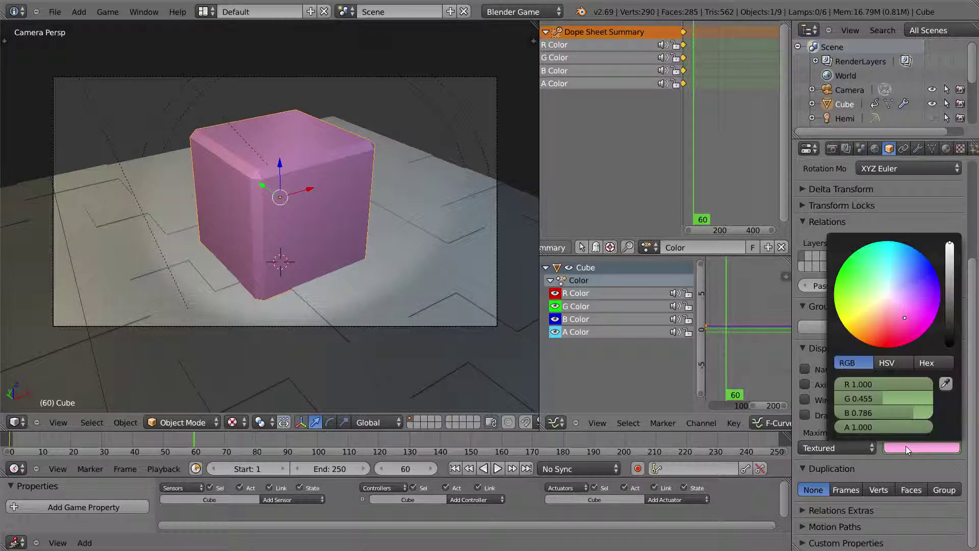
mouse_move(903, 316)
left_mouse_down()
mouse_move(917, 278)
mouse_move(898, 261)
mouse_move(858, 271)
left_mouse_up()
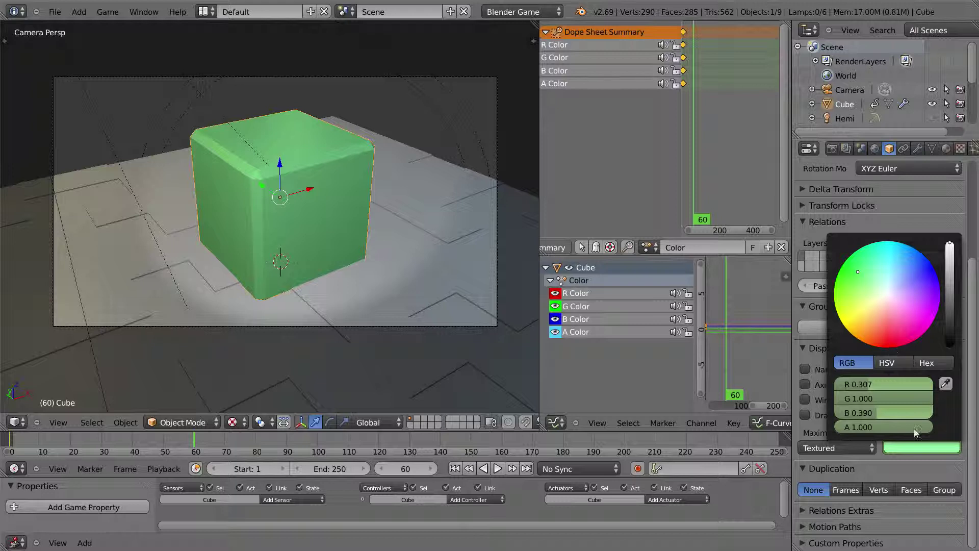
left_click_drag(910, 428, 864, 432)
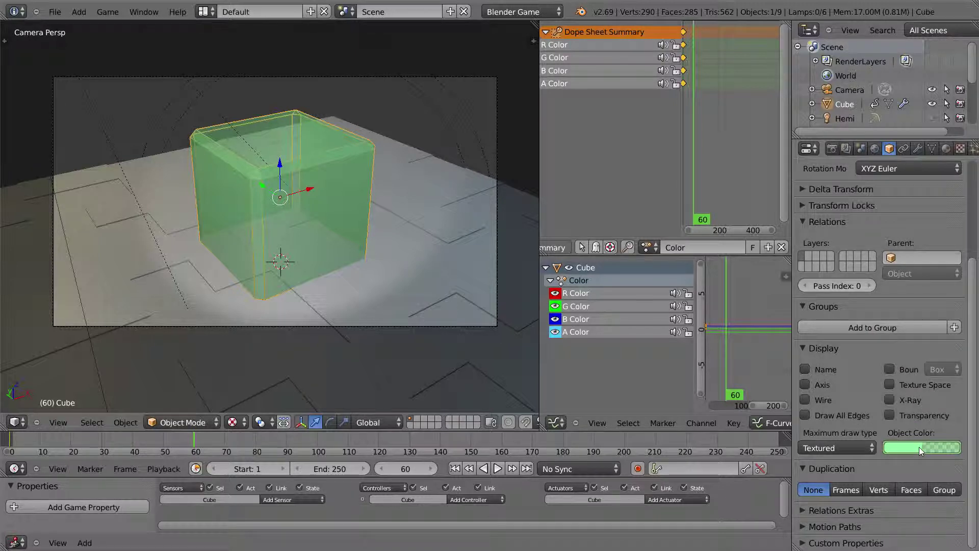
key("i")
key("Down")
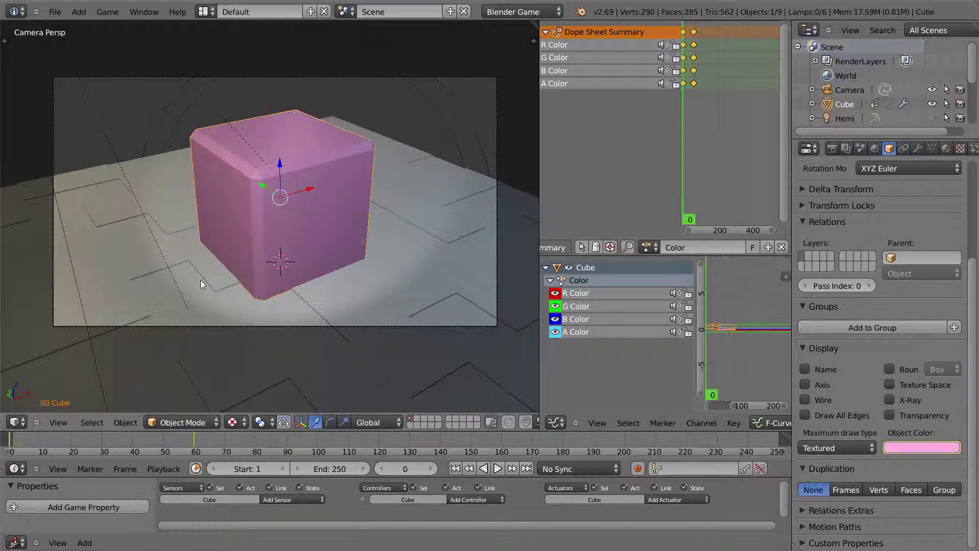
key("alt+a")
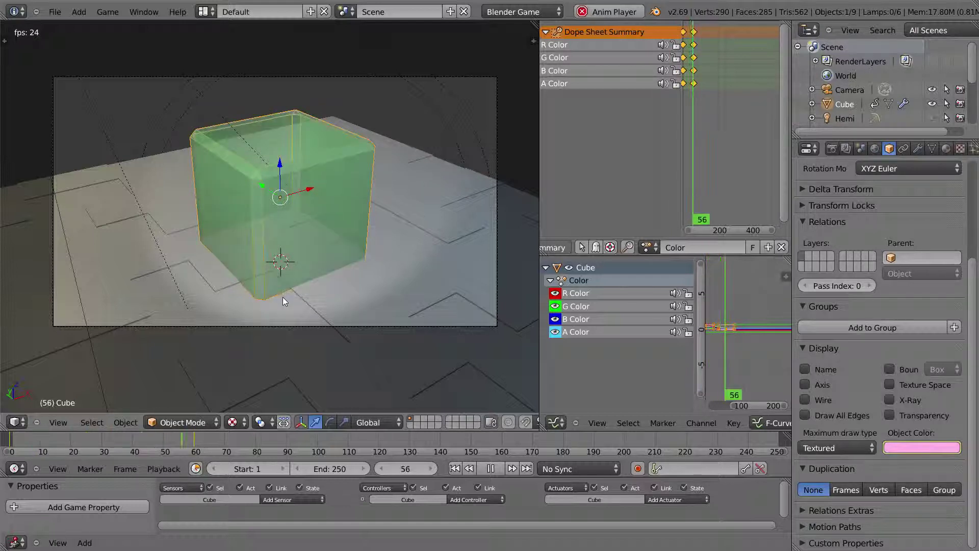
key("alt+a")
left_click_drag(255, 441, 10, 438)
left_click(945, 149)
left_click(889, 149)
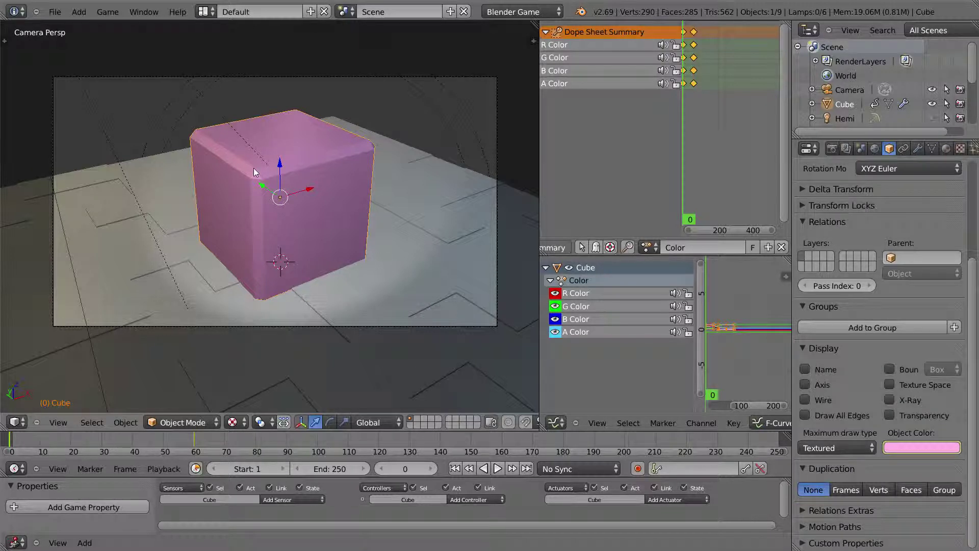
right_click(271, 179)
right_click(271, 179)
key("p")
key("Escape")
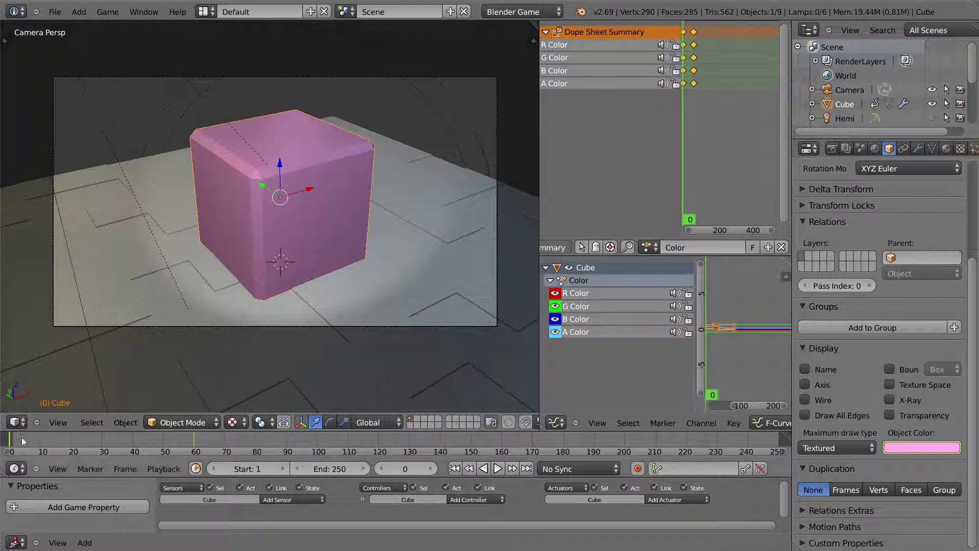
left_click_drag(19, 442, 194, 441)
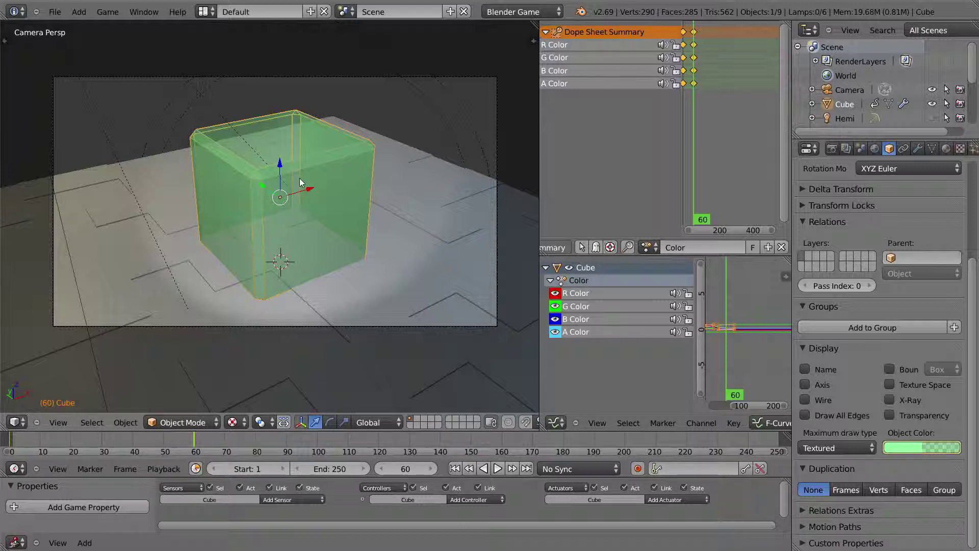
key("p")
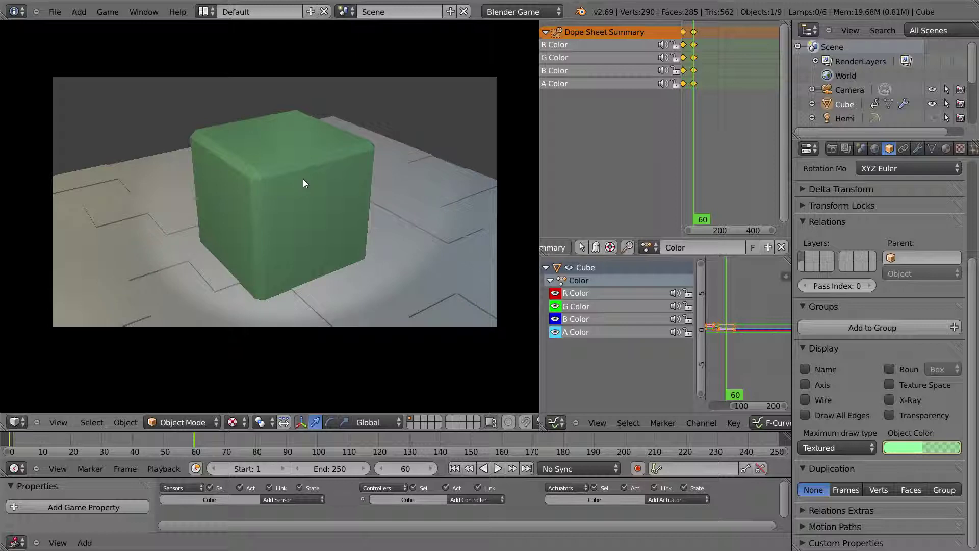
key("Escape")
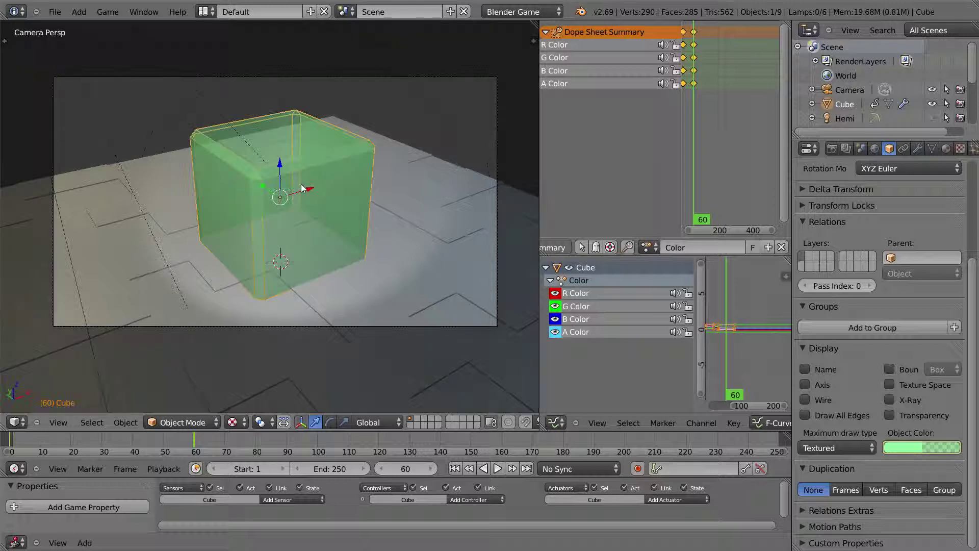
mouse_move(194, 434)
left_mouse_down()
mouse_move(116, 442)
mouse_move(182, 449)
left_mouse_up()
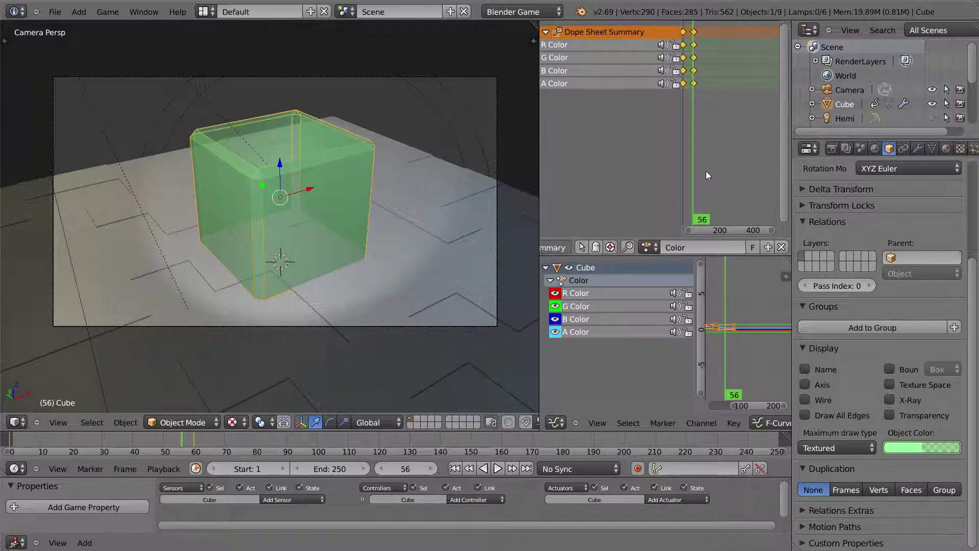
Step: Turn on Z Transparency for the cube's material
left_click(945, 149)
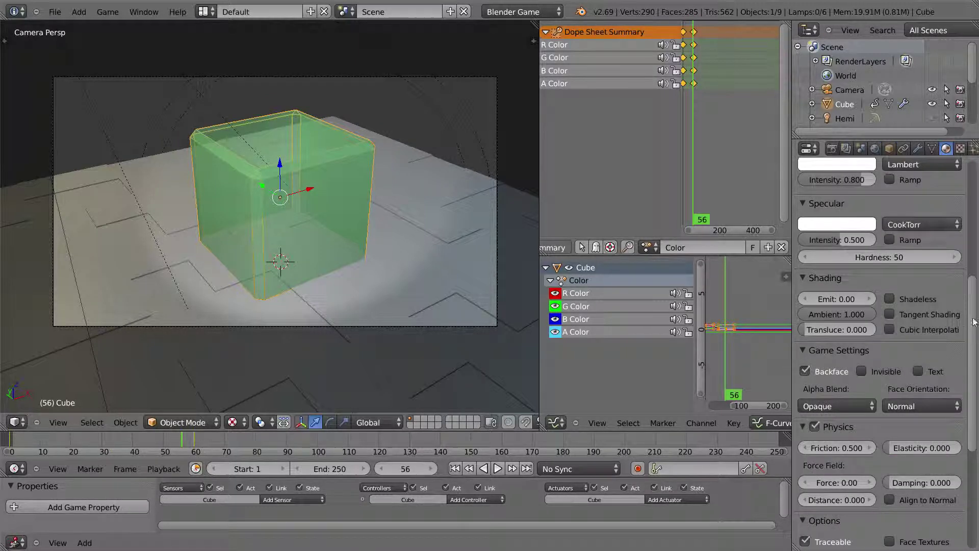
left_click_drag(973, 321, 952, 461)
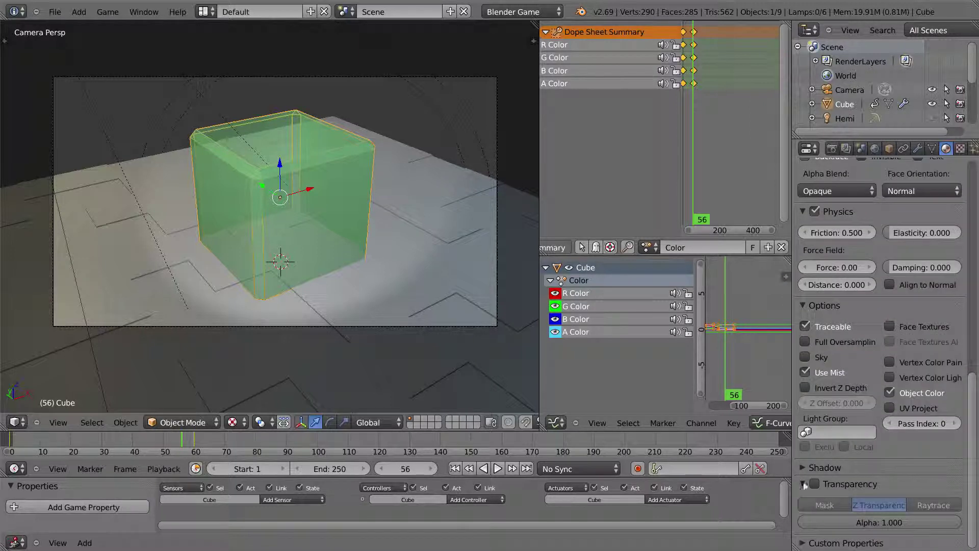
left_click(814, 484)
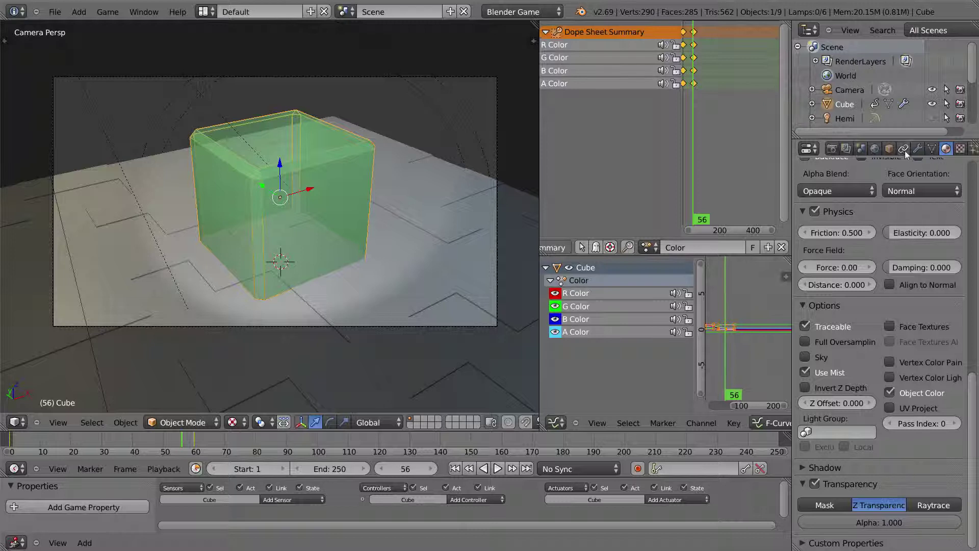
Step: Run the game to test the translucent colour, then scrub the timeline to preview the fade
left_click(889, 149)
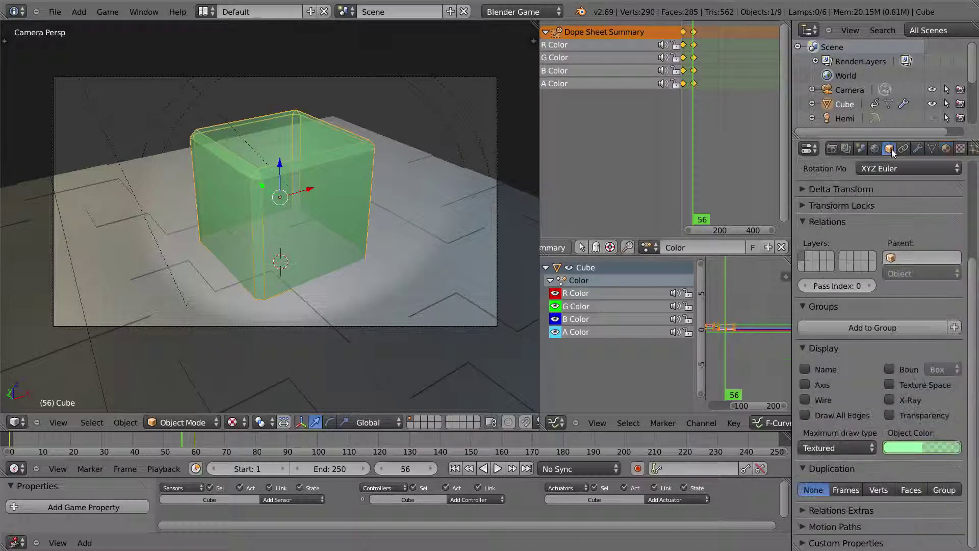
left_click(920, 447)
key("Left")
key("Left")
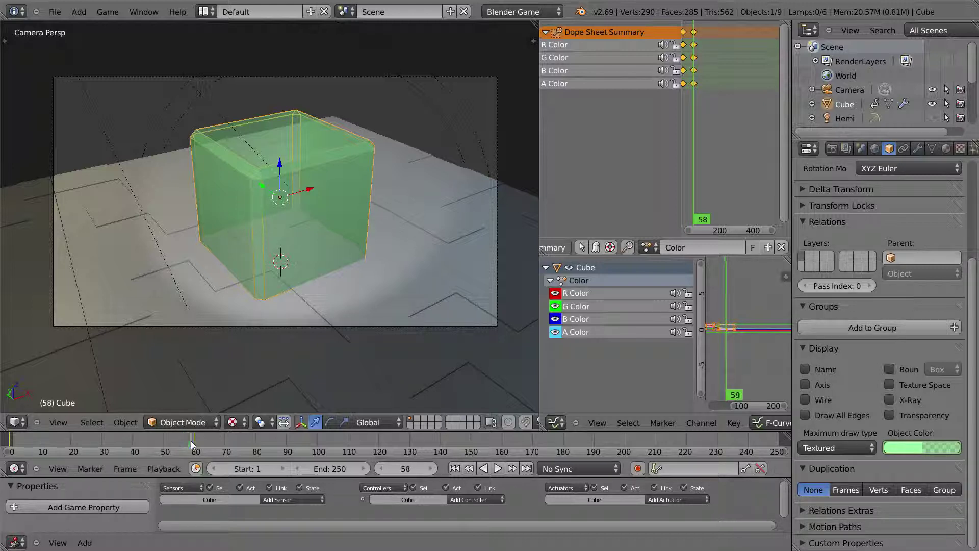
key("p")
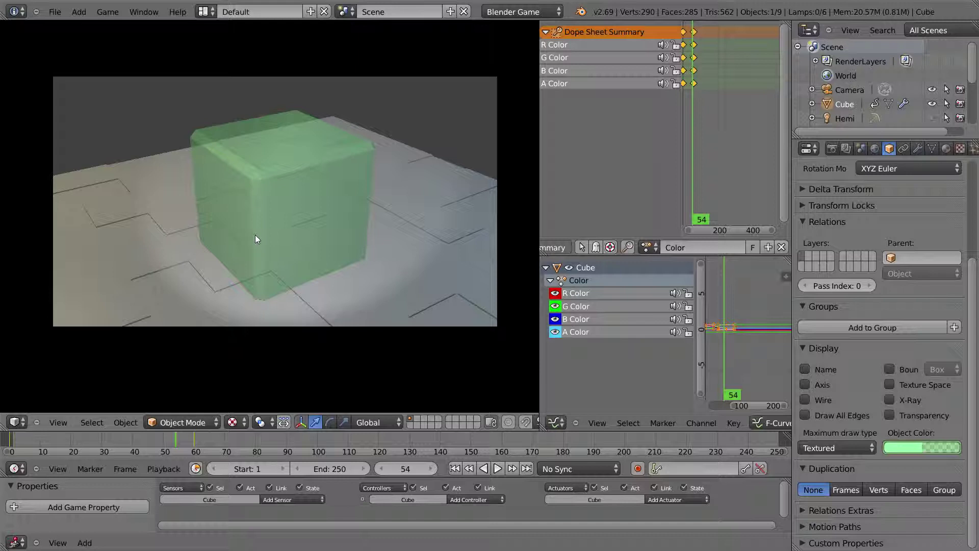
key("Escape")
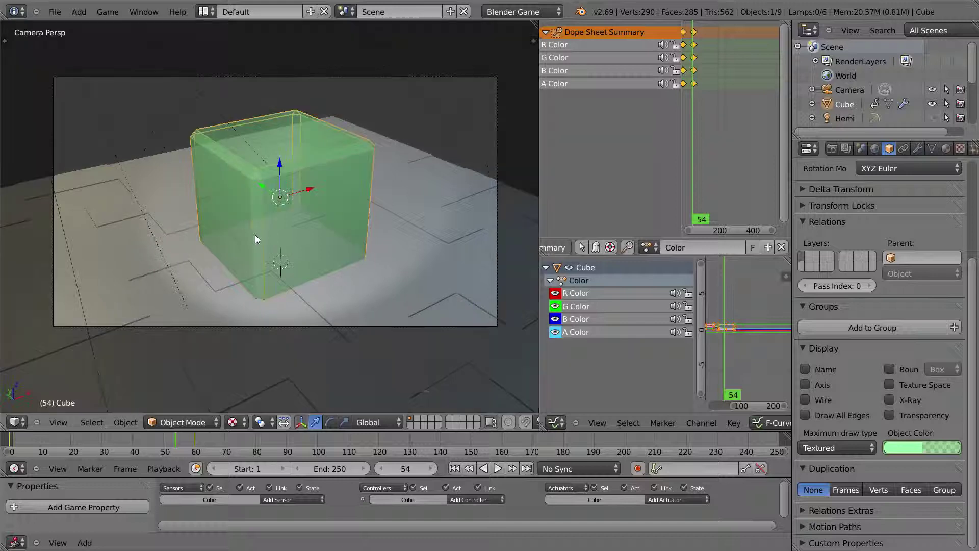
left_click_drag(177, 440, 379, 445)
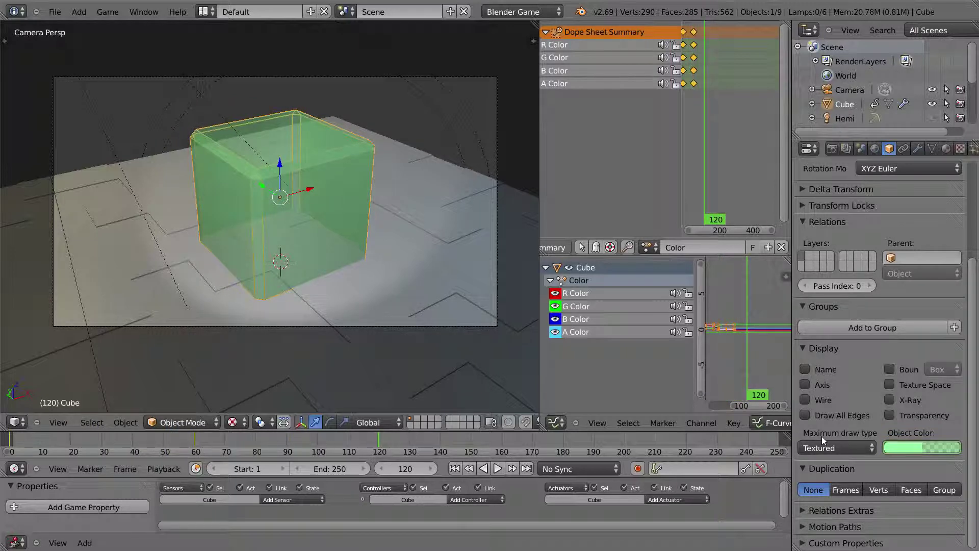
Step: Make the cube's Object Color blue with alpha 0 and keyframe it at frame 120
left_click(925, 448)
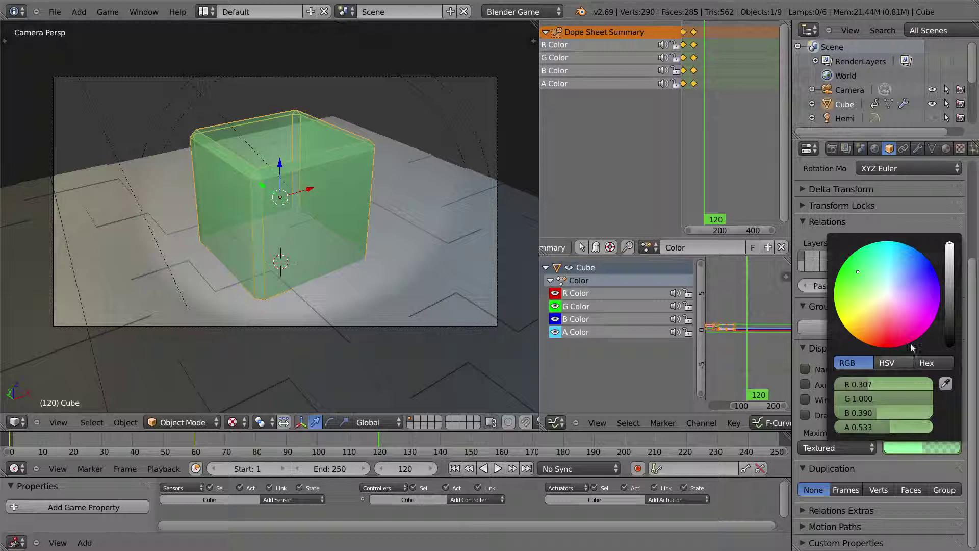
left_click_drag(867, 278, 929, 270)
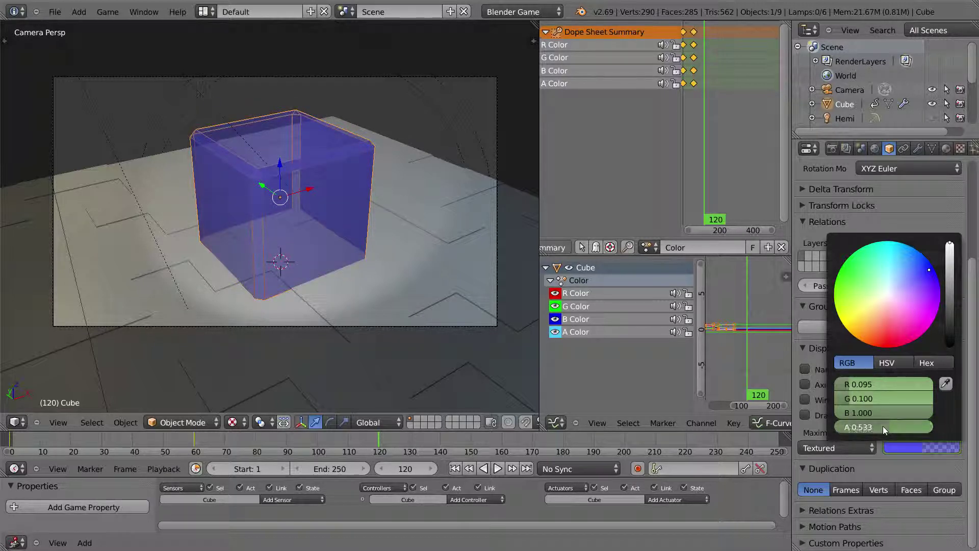
left_click_drag(883, 426, 840, 427)
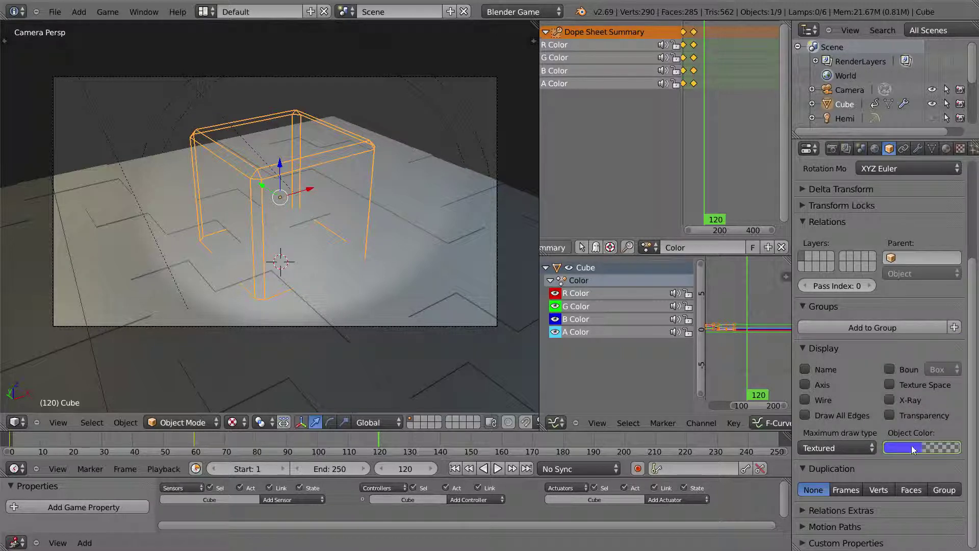
key("i")
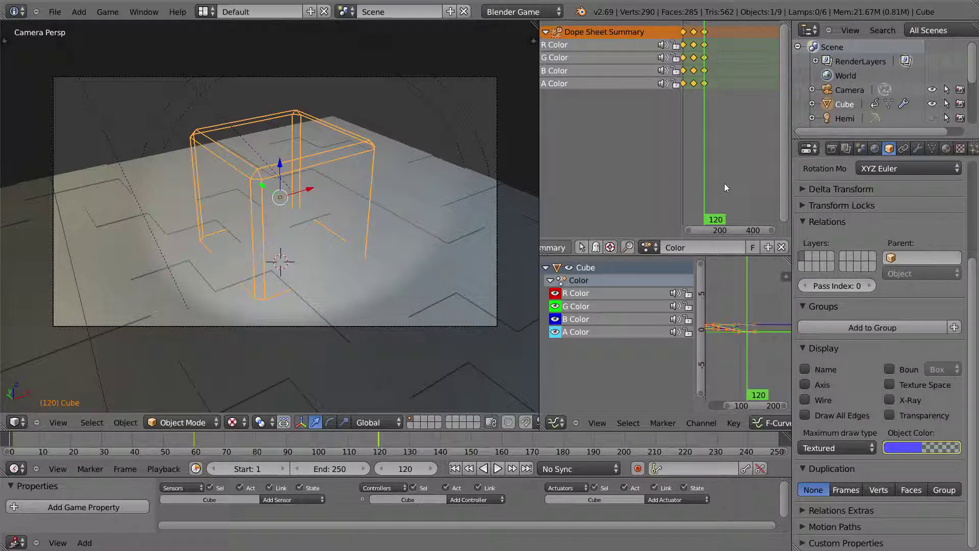
Step: Fit all keyframes in the dope sheet, then play and scrub the pink-green-blue colour animation
key("Home")
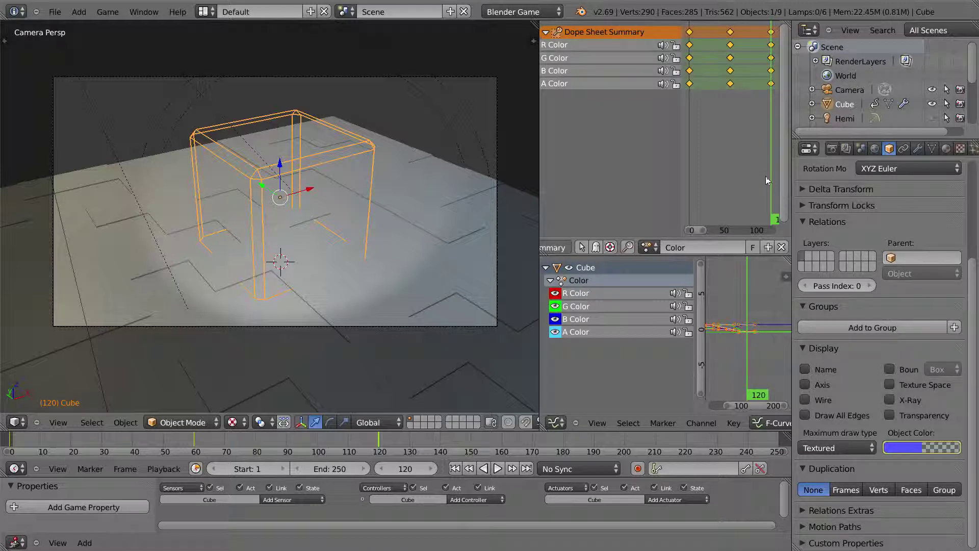
left_click_drag(766, 180, 714, 166)
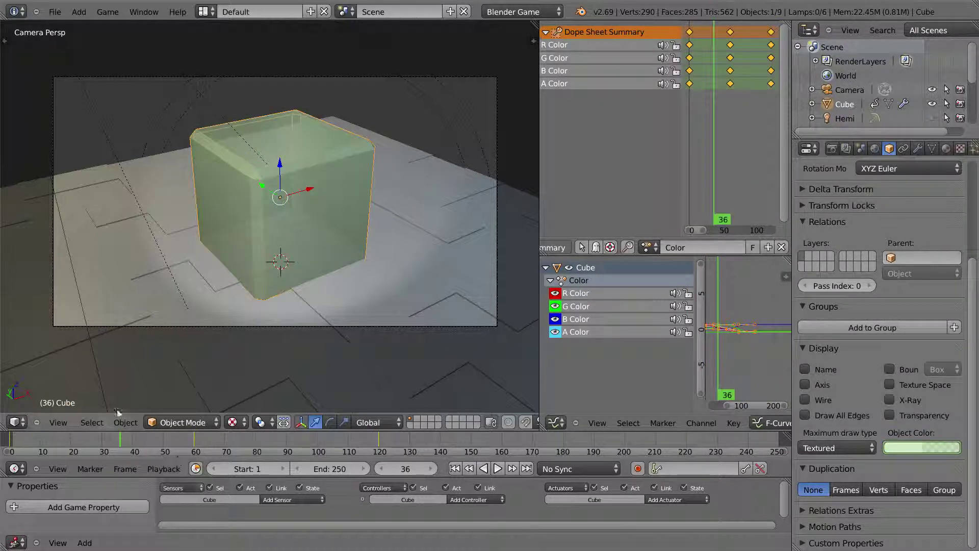
left_click_drag(21, 443, 10, 444)
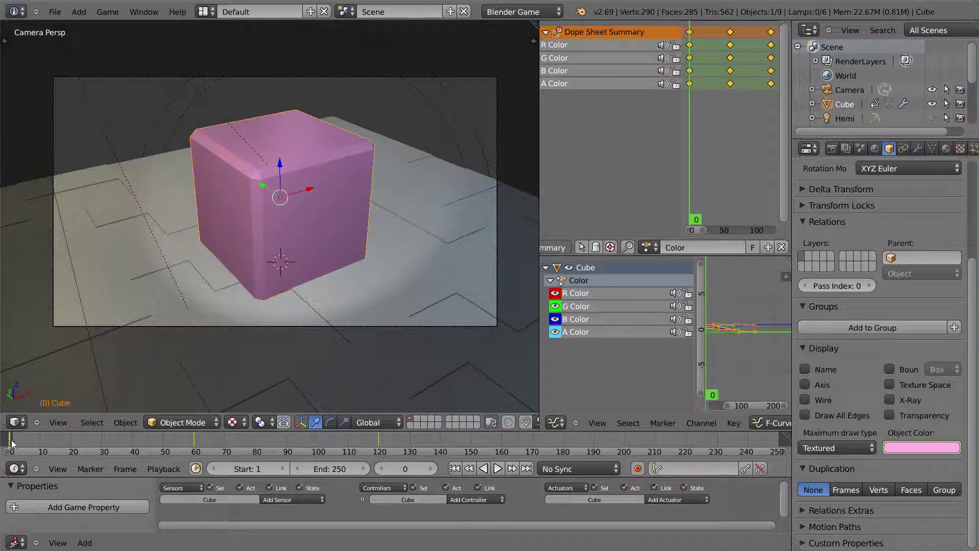
key("alt+a")
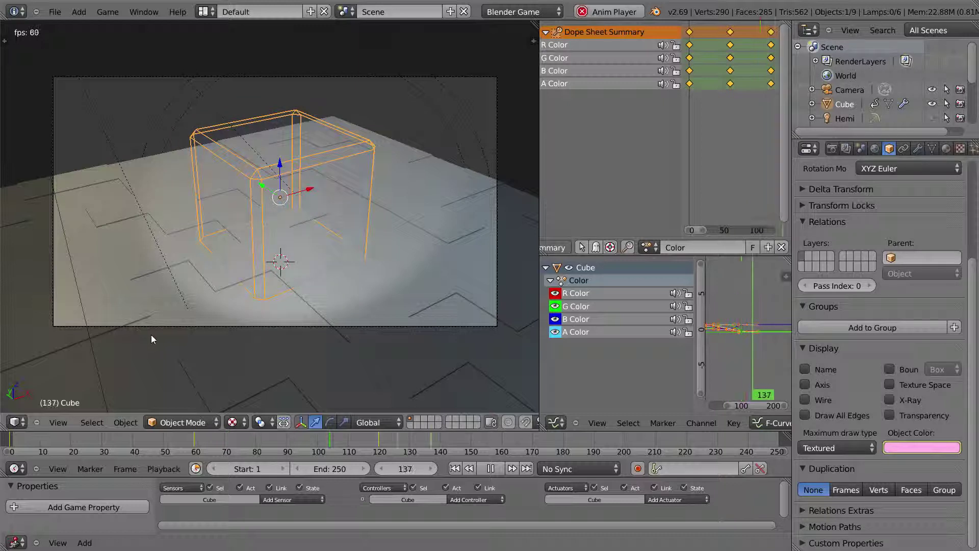
key("alt+a")
left_click(175, 442)
left_click_drag(175, 440, 412, 451)
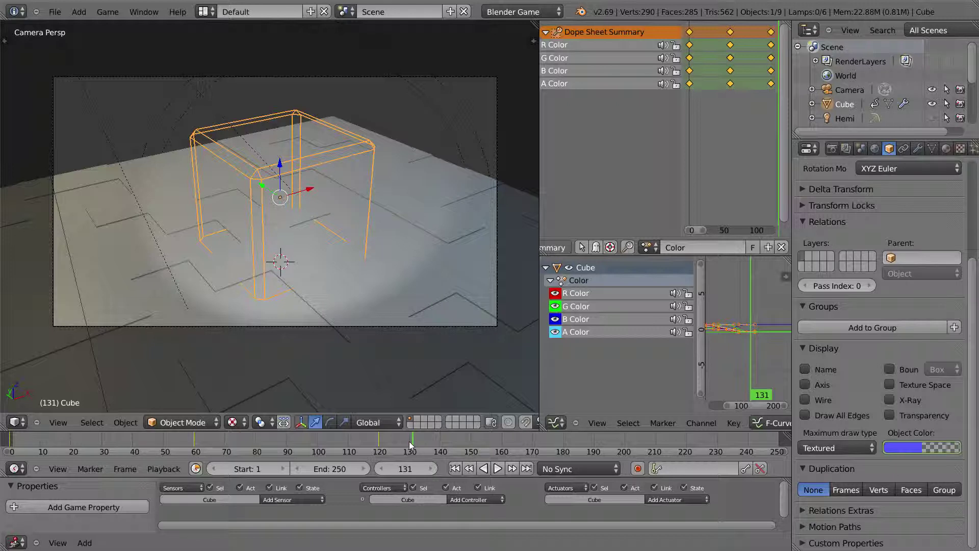
Step: Return to frame 0, reselect the cube and add an Always sensor to it
left_click_drag(409, 442, 6, 441)
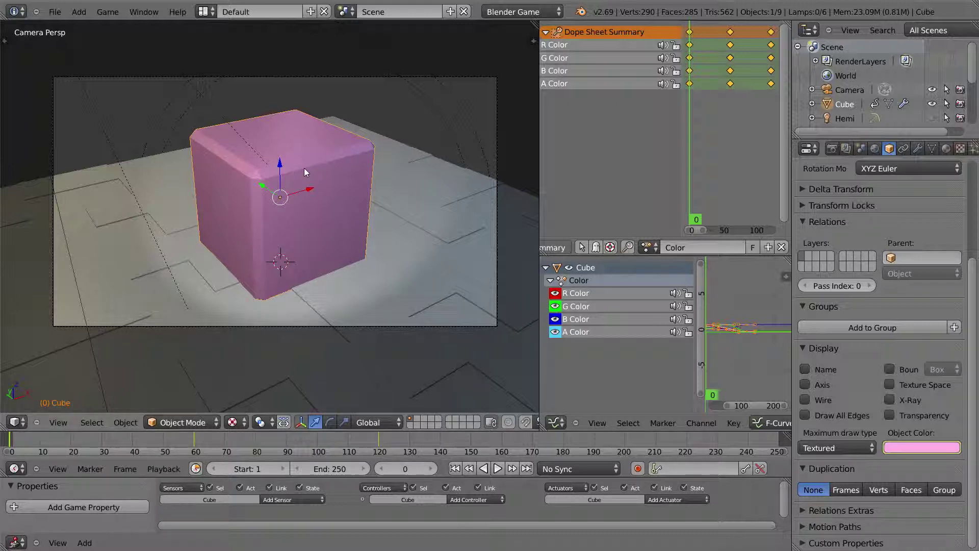
right_click(275, 150)
right_click(275, 150)
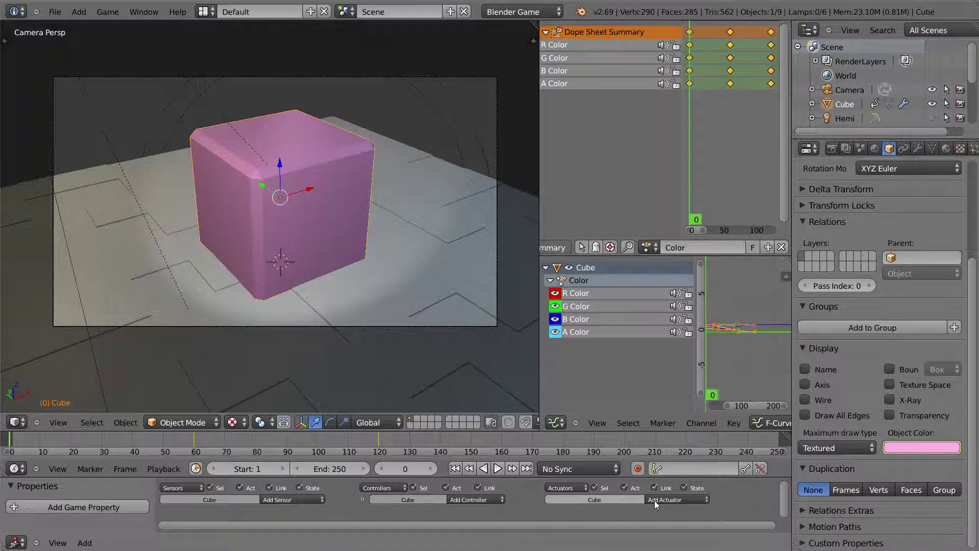
left_click(280, 500)
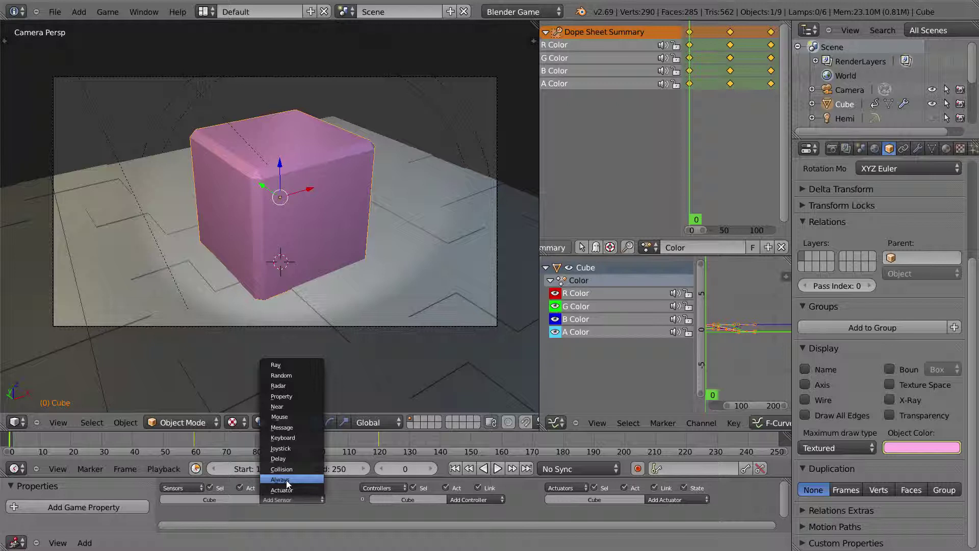
left_click(286, 479)
Step: Add an Action actuator linked through the And controller and widen the Logic Editor
scroll(427, 519, "down", 2)
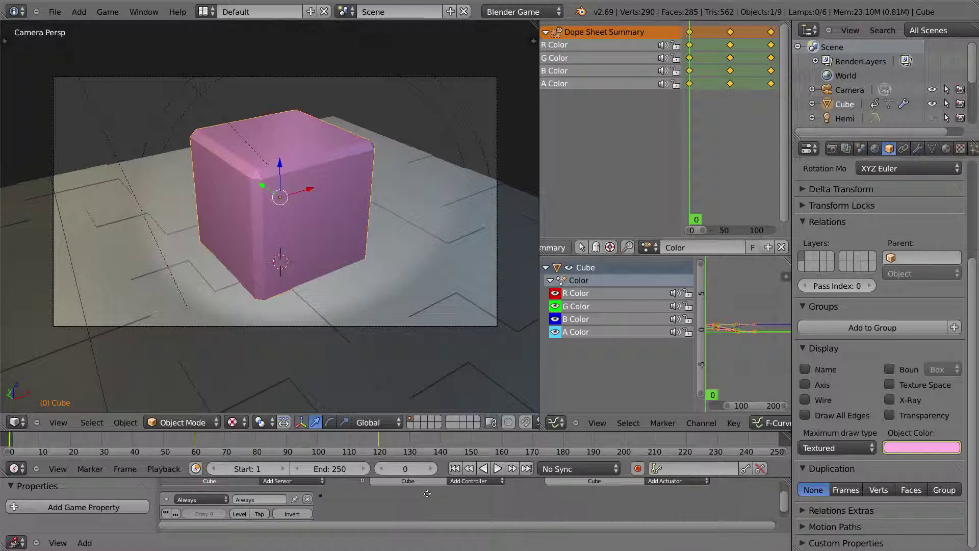
left_click(692, 479)
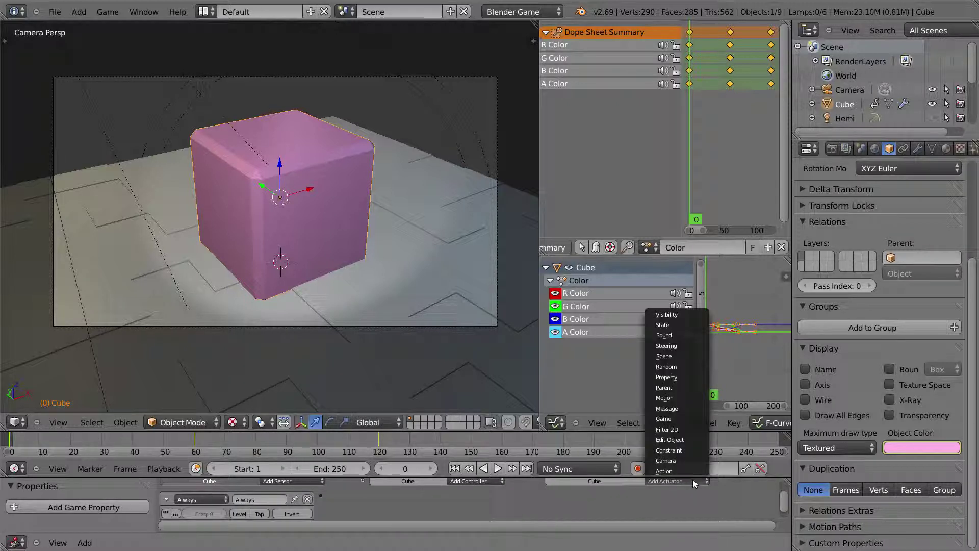
left_click(687, 472)
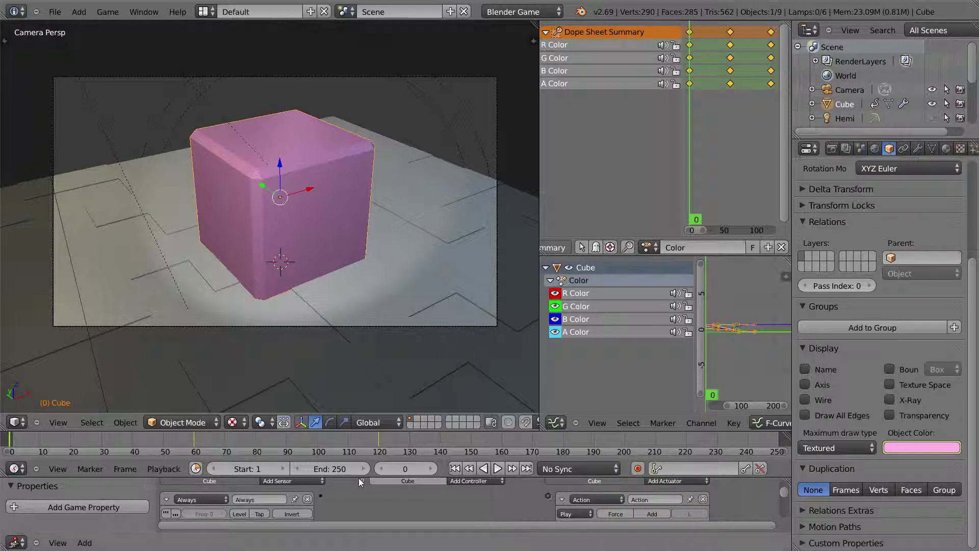
left_click_drag(354, 477, 549, 470)
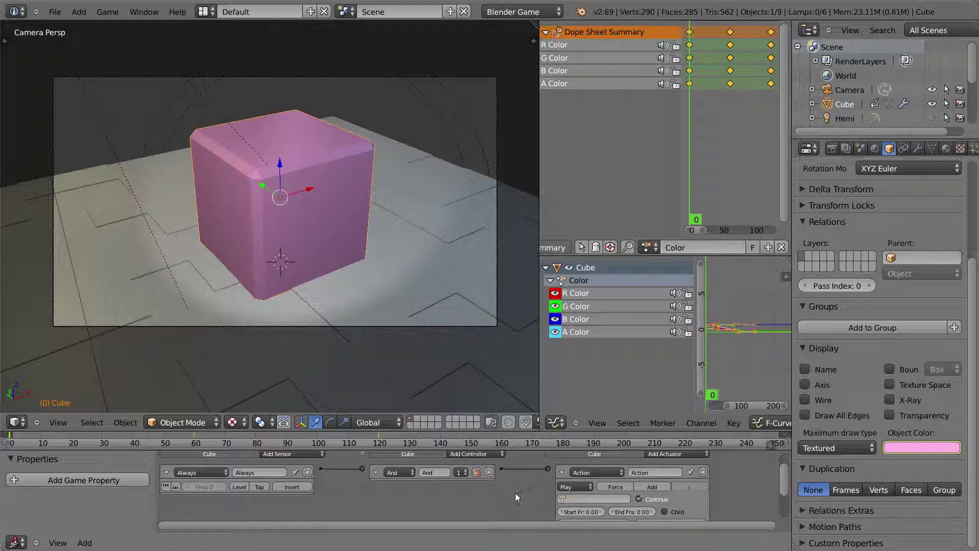
scroll(509, 498, "down", 2)
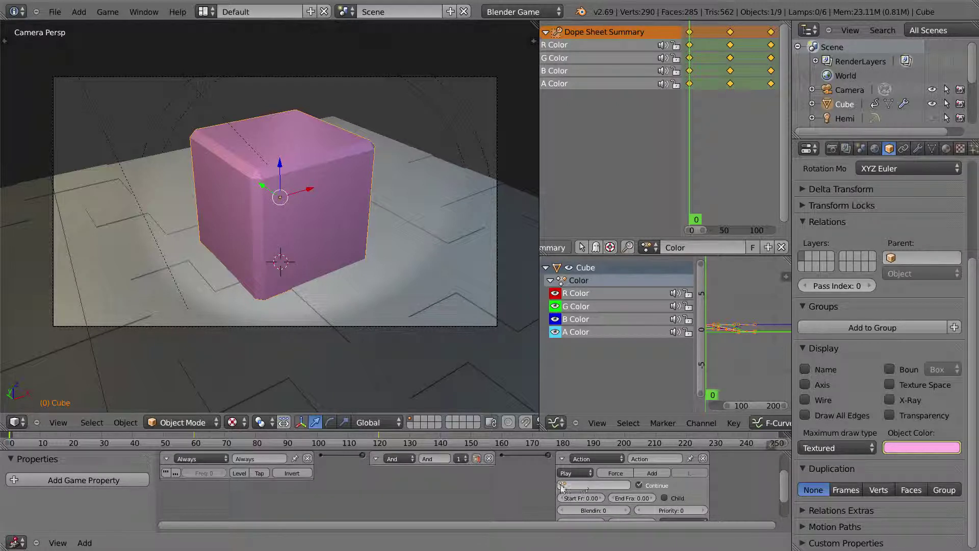
Step: Assign the Color action to the cube's Action actuator
left_click(587, 485)
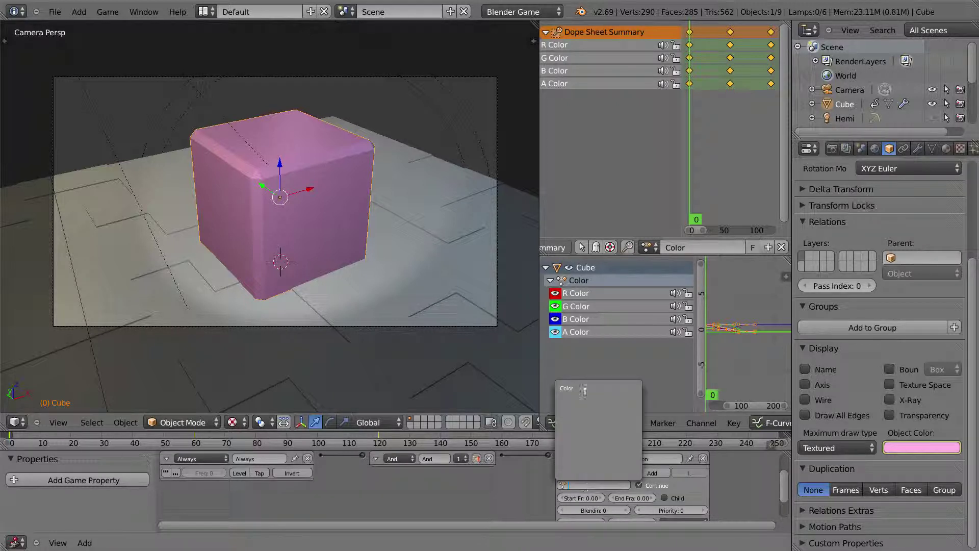
left_click(584, 388)
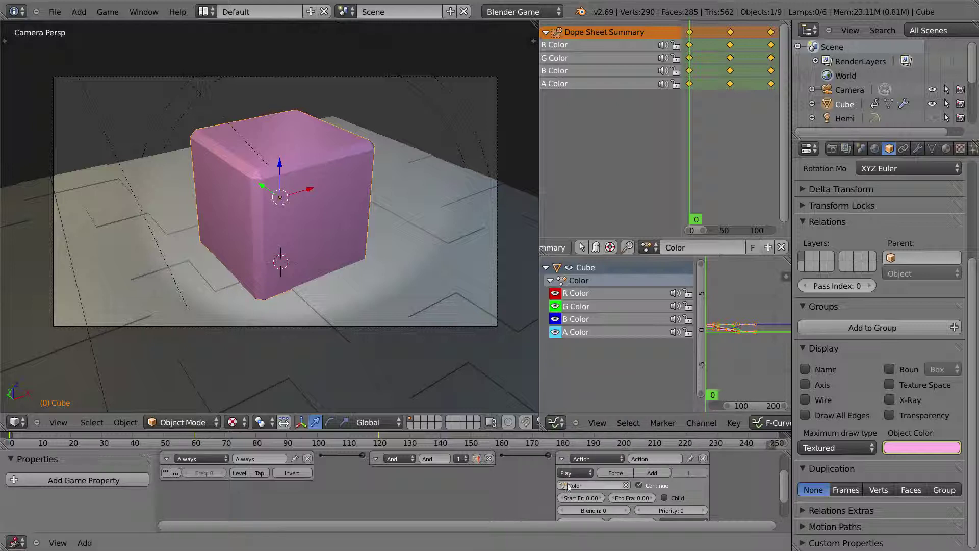
left_click(650, 250)
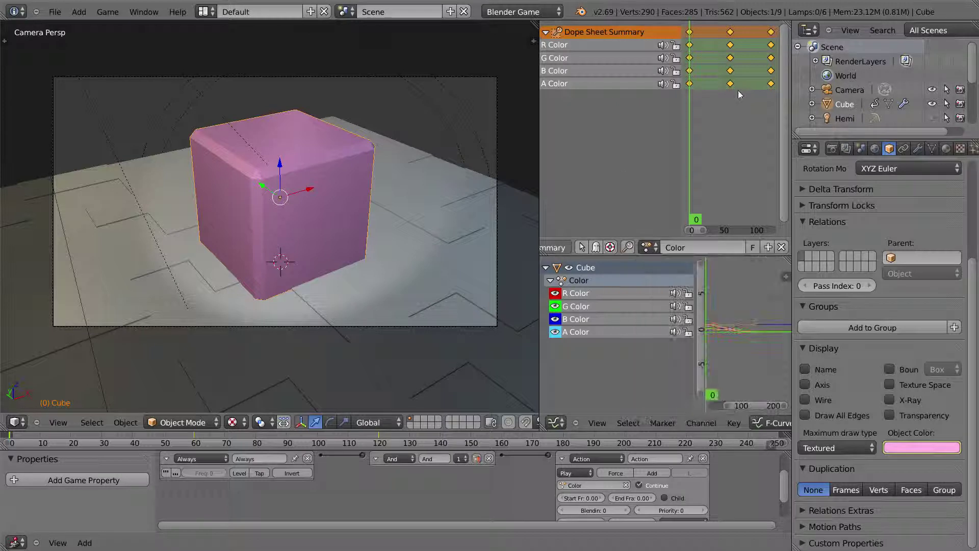
Step: Set the actuator's end frame to 120 and return the timeline to frame 0
left_click_drag(713, 137, 773, 138)
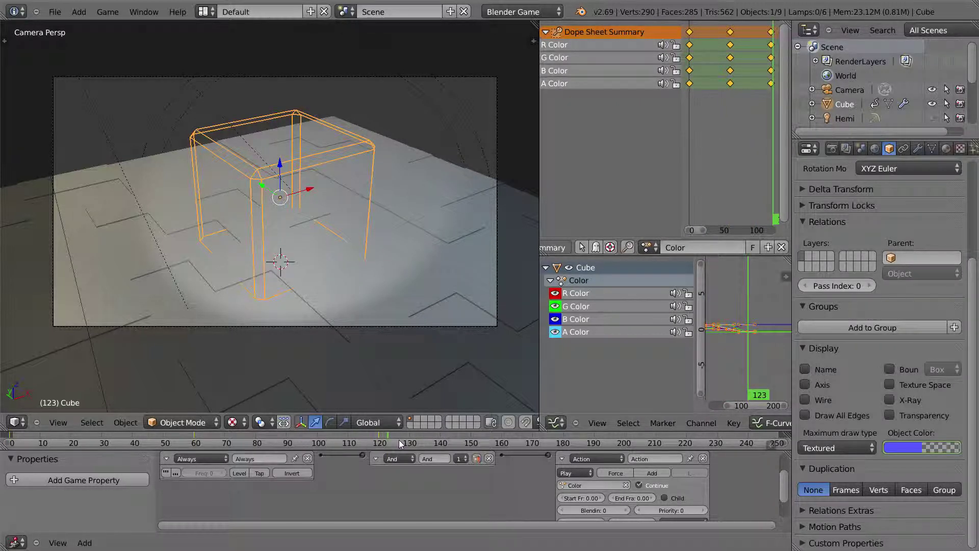
left_click(380, 442)
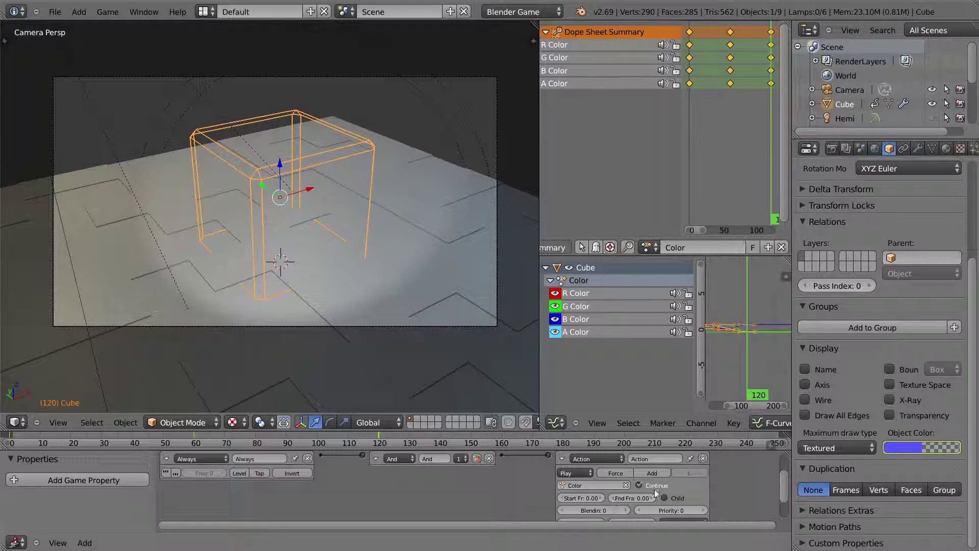
left_click(631, 500)
key("Return")
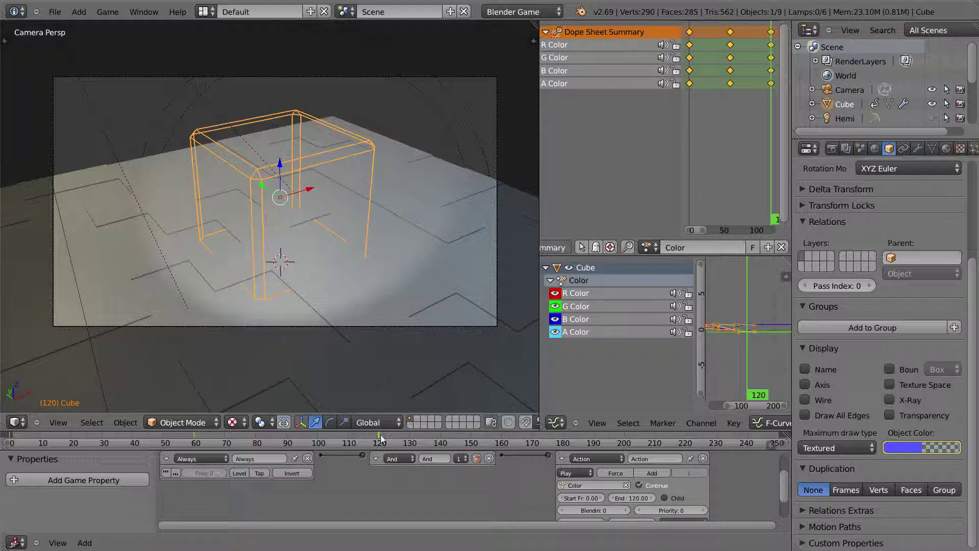
key("shift+Left")
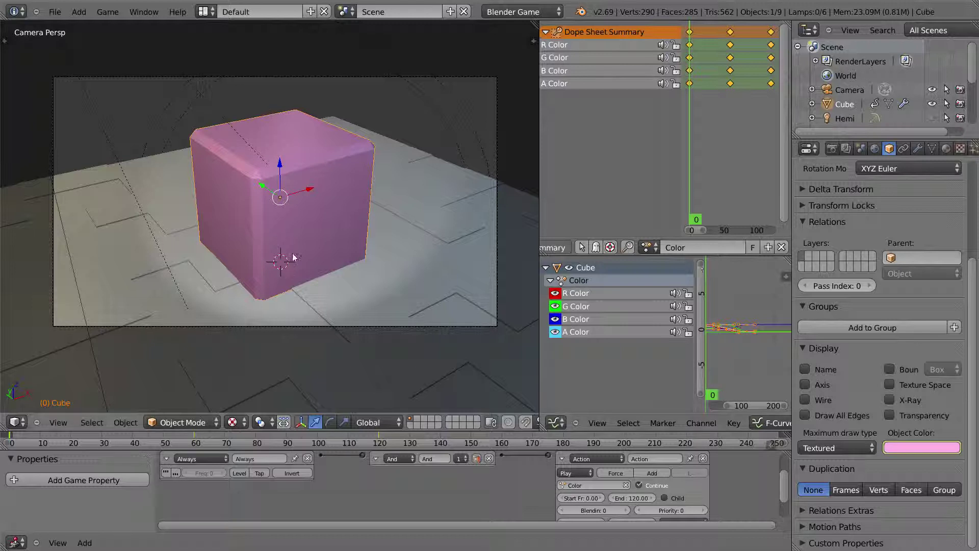
key("p")
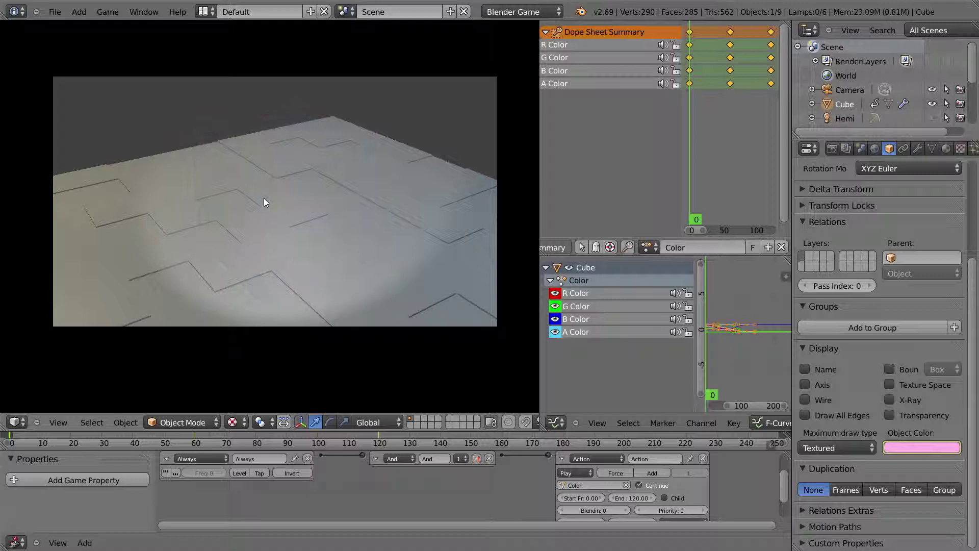
key("Escape")
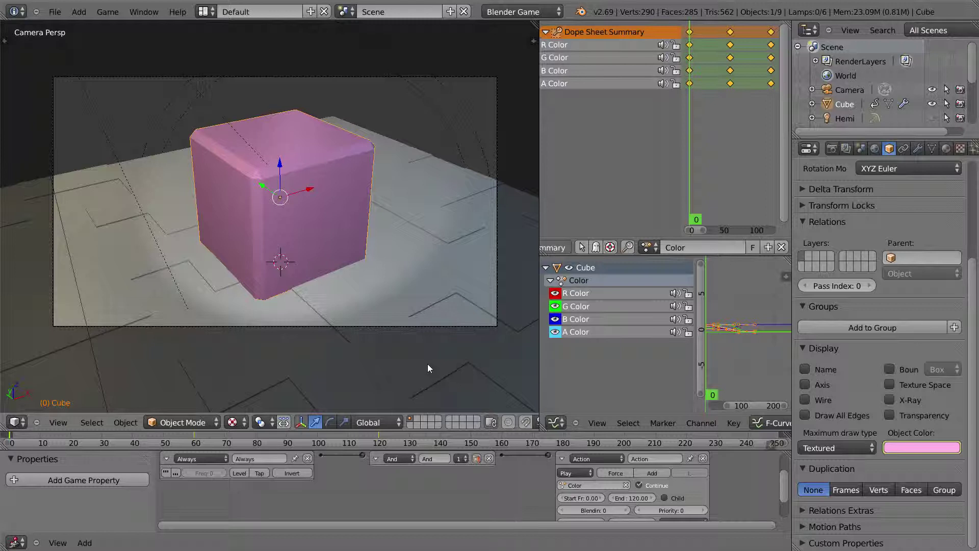
left_click(581, 473)
left_click(590, 453)
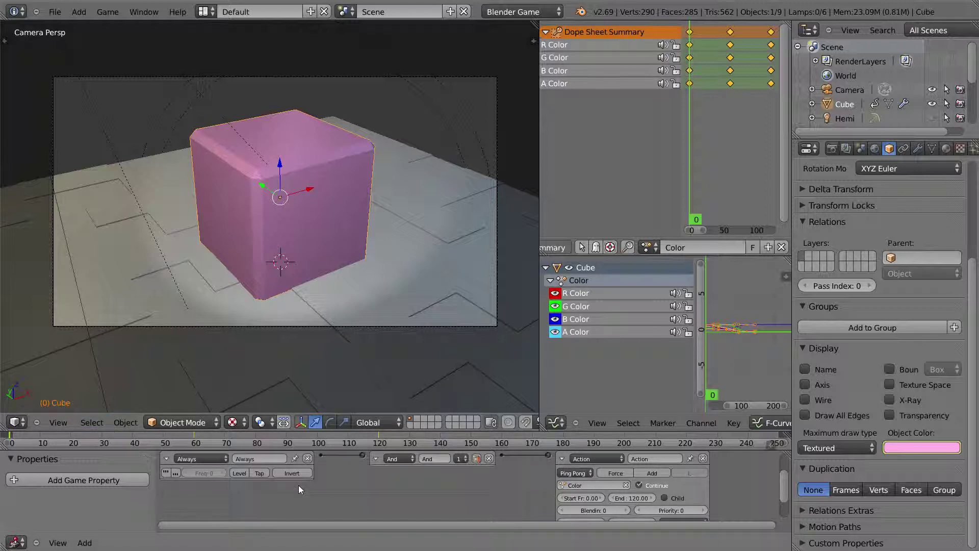
left_click(165, 473)
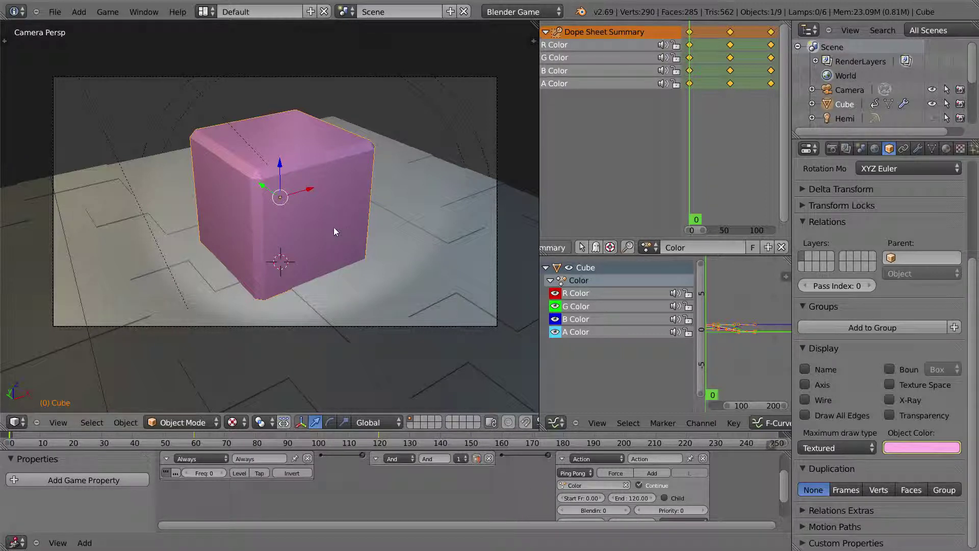
key("p")
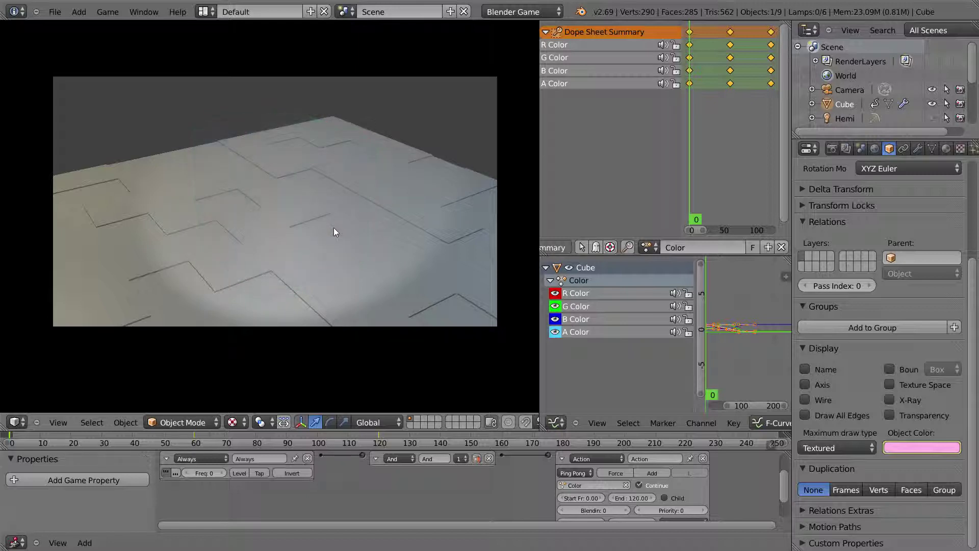
key("Escape")
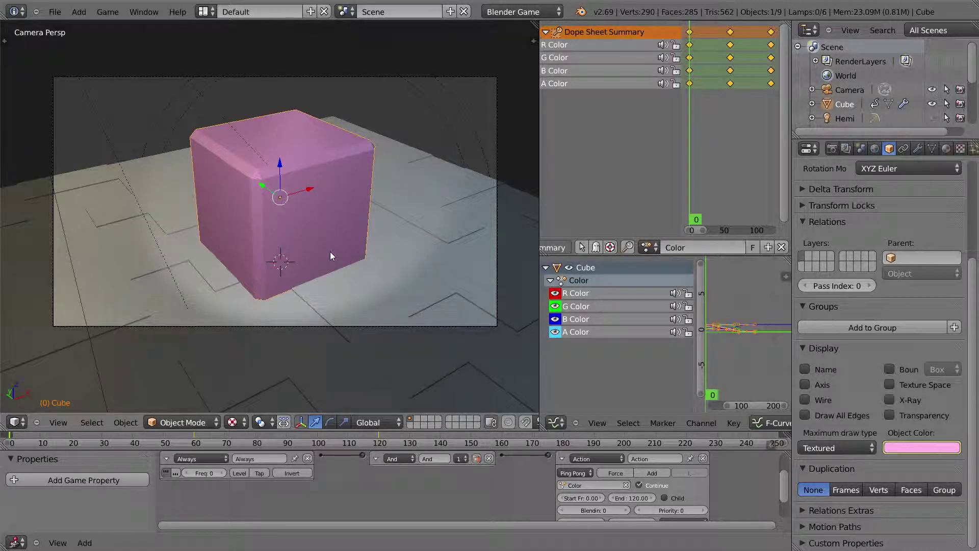
Step: Delete the R, G and B Color channels in the Dope Sheet, keeping only A Color
left_click(914, 448)
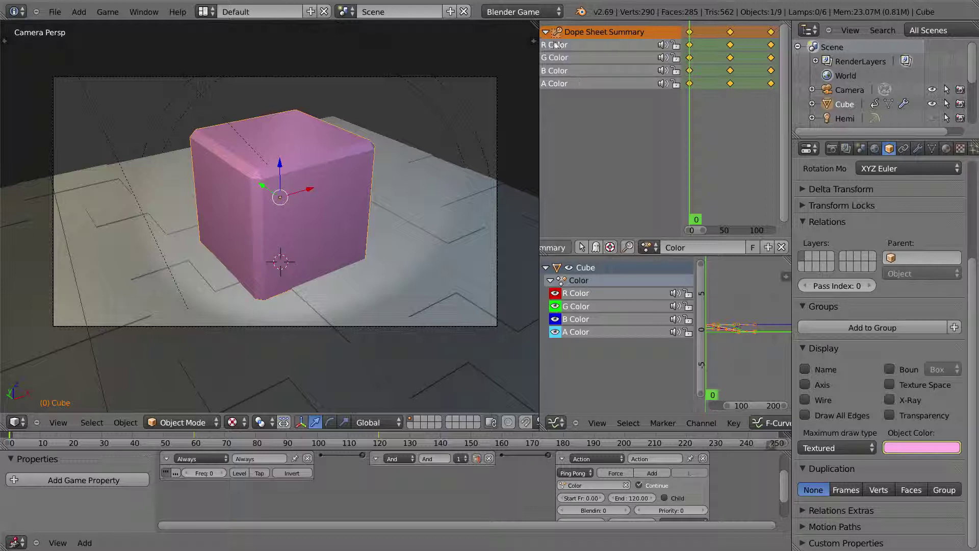
left_click(558, 58)
left_click(560, 70)
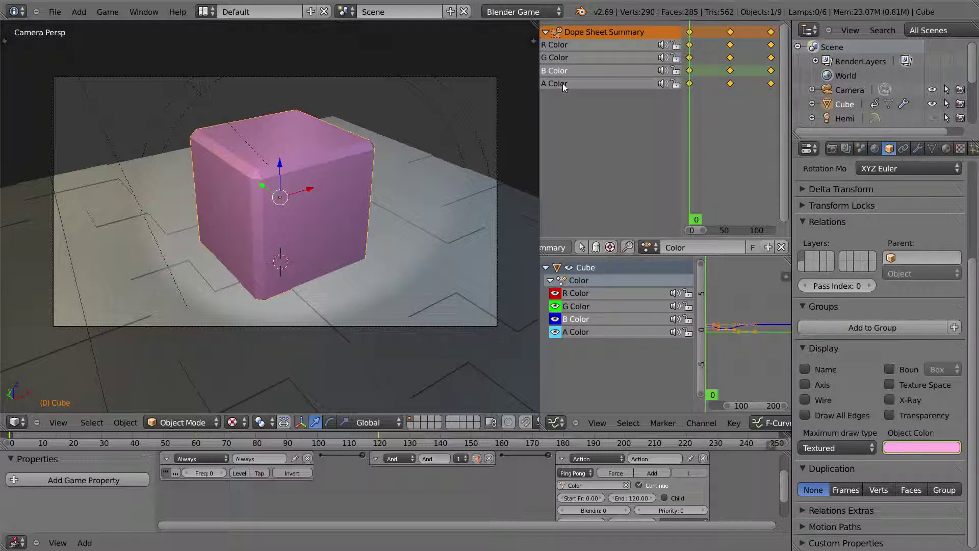
left_click(562, 83)
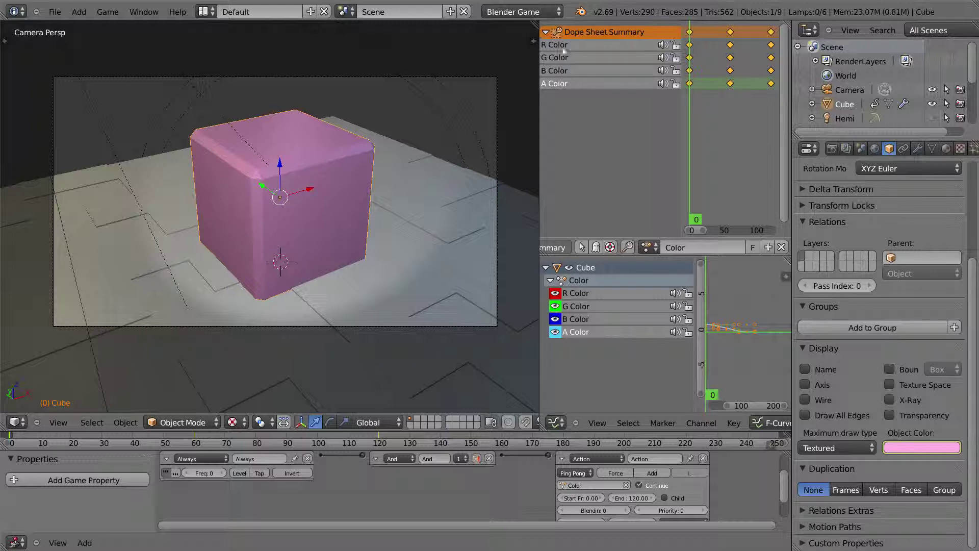
left_click(562, 45)
left_click(561, 57)
left_click(562, 70)
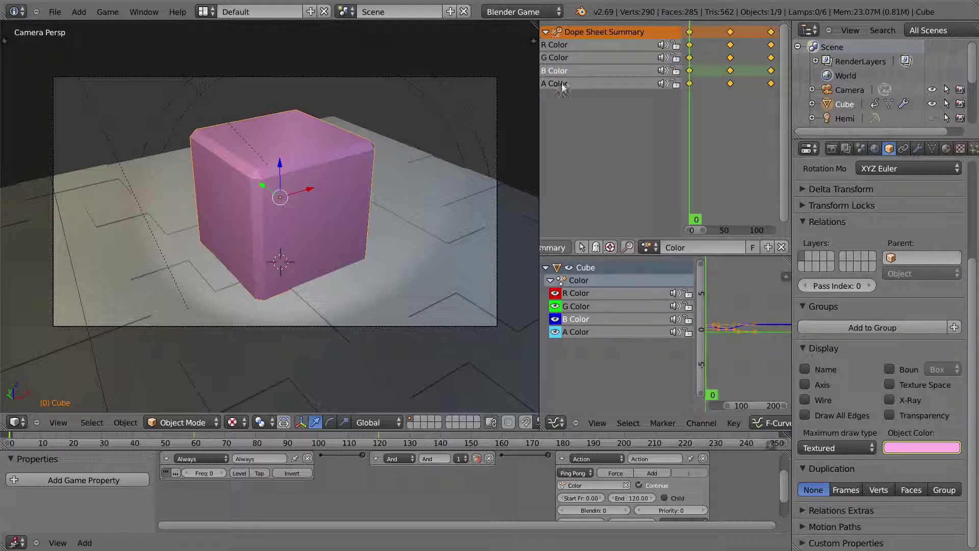
left_click(561, 84)
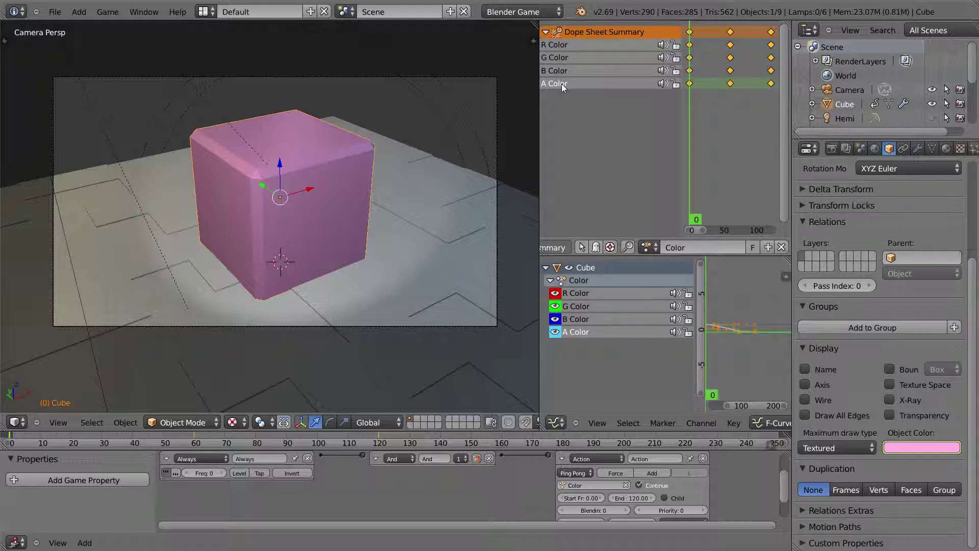
left_click(566, 70)
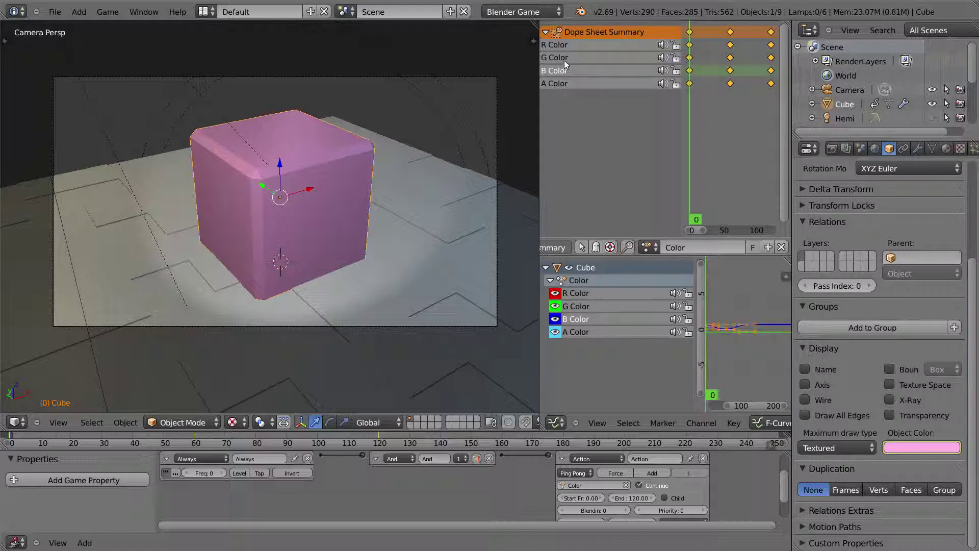
left_click(564, 59, "shift")
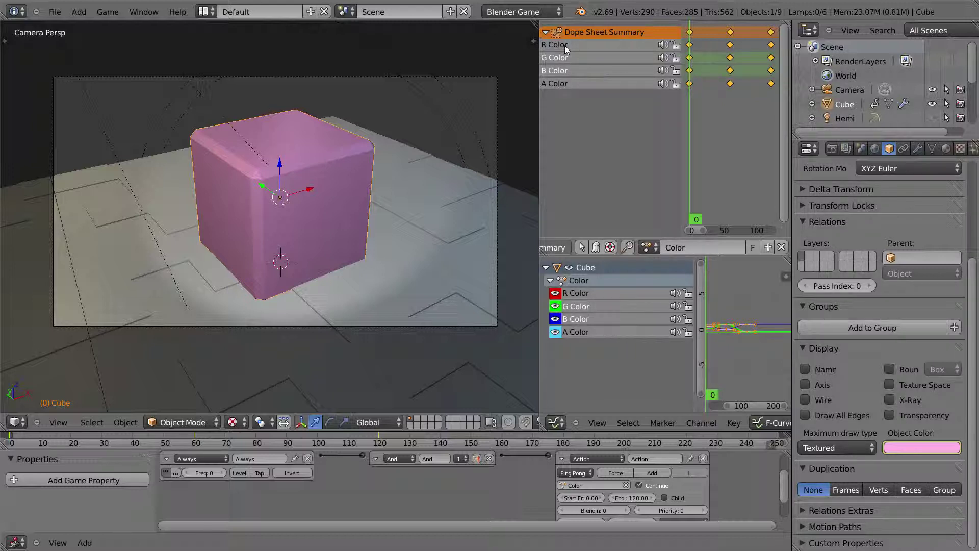
left_click(564, 45, "shift")
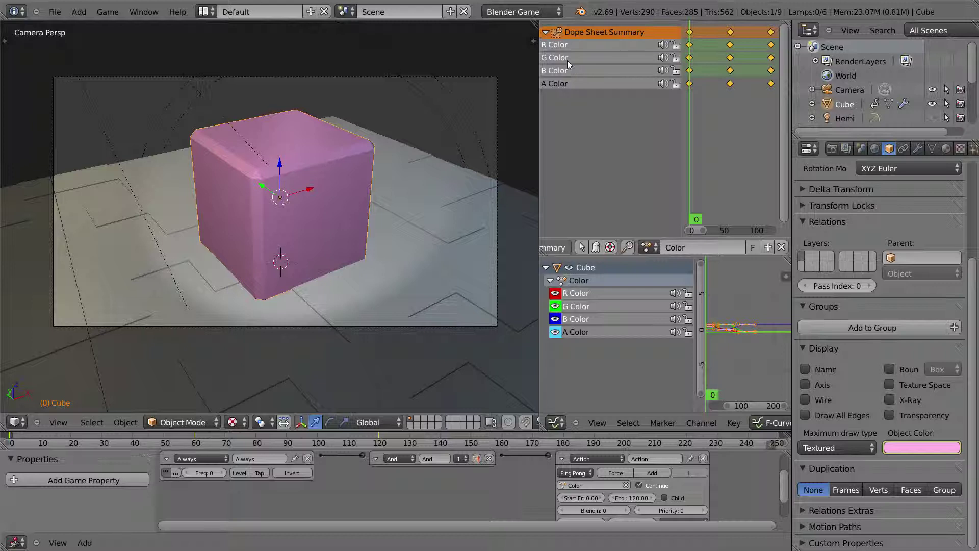
key("x")
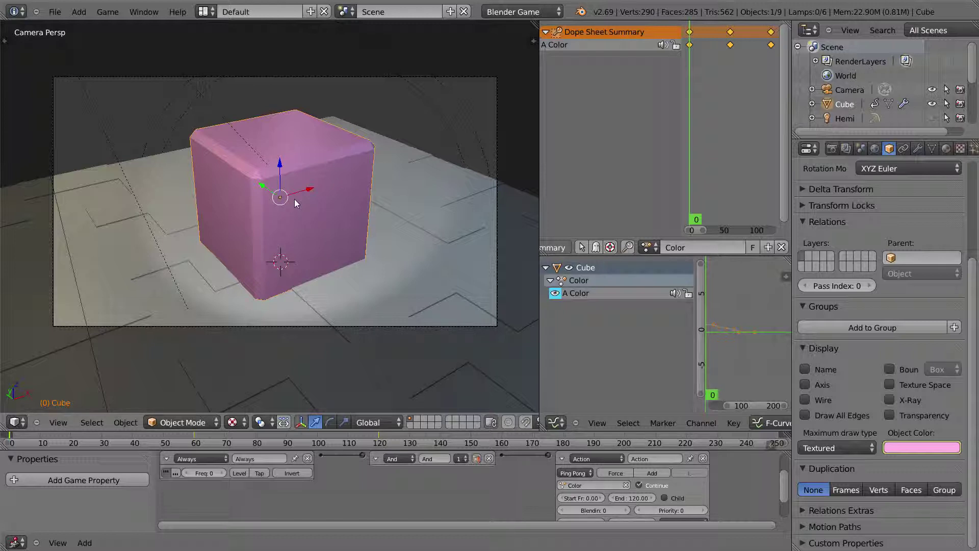
mouse_move(690, 186)
left_mouse_down()
mouse_move(703, 189)
mouse_move(683, 191)
mouse_move(776, 192)
mouse_move(689, 192)
left_mouse_up()
right_click(307, 243)
right_click(309, 248)
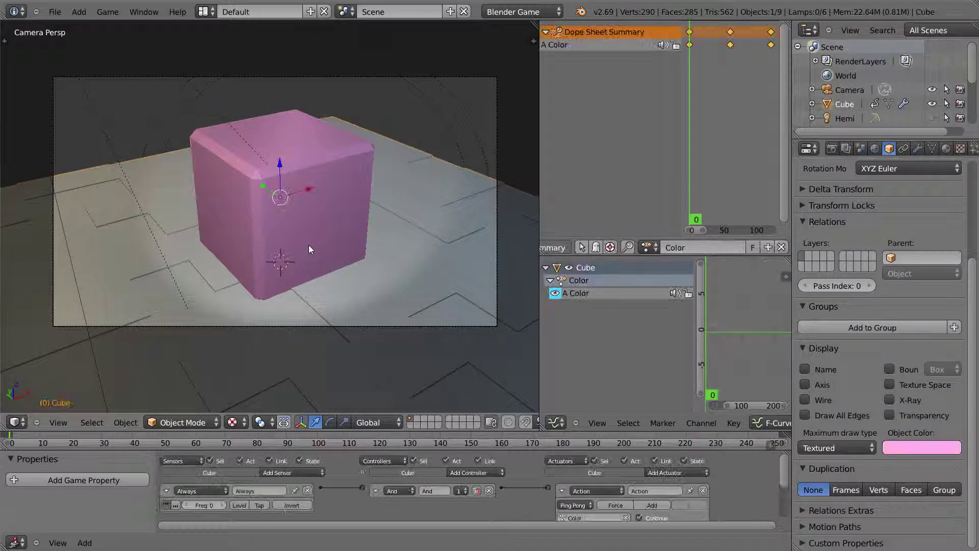
key("p")
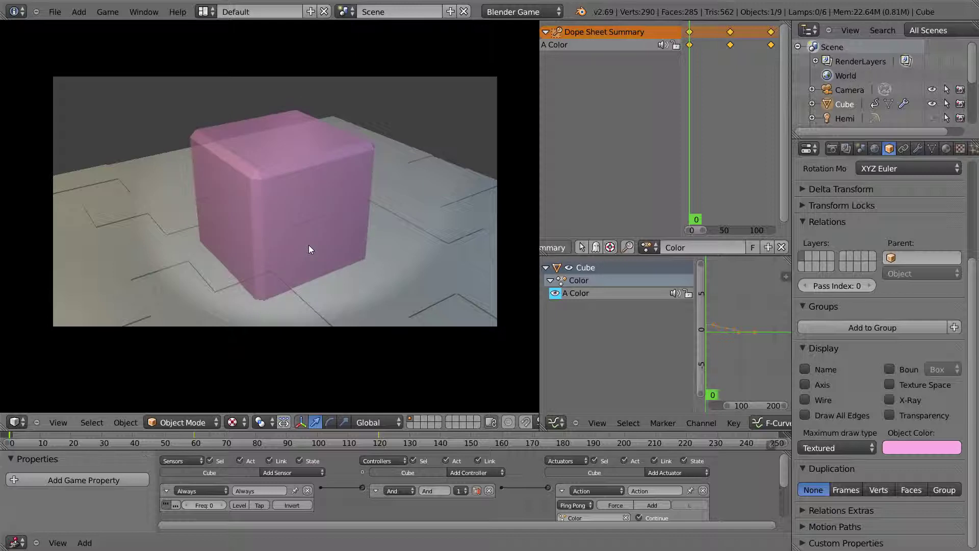
key("Escape")
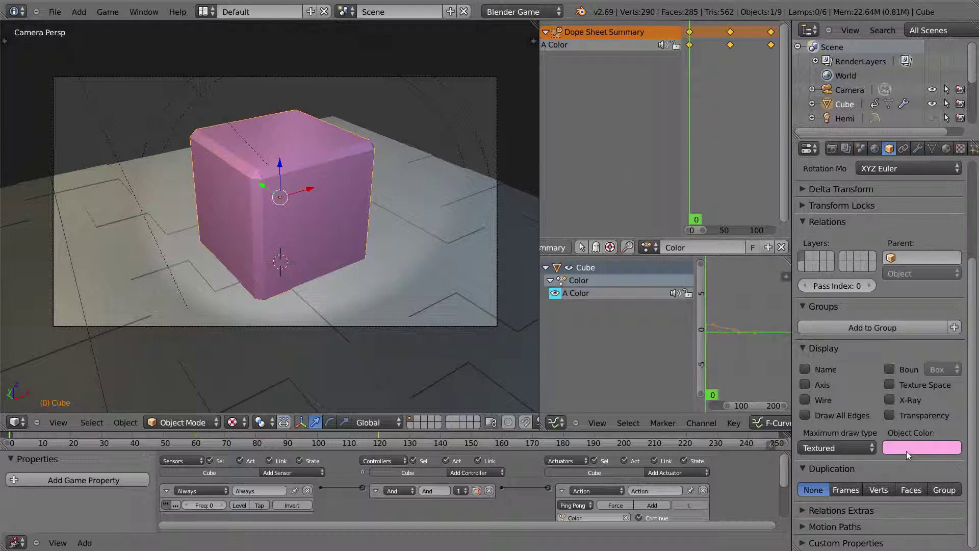
Step: At frame 57, change the Object Color to aqua green (R 0.184, G 1.000, B 0.769)
left_click_drag(696, 176, 729, 196)
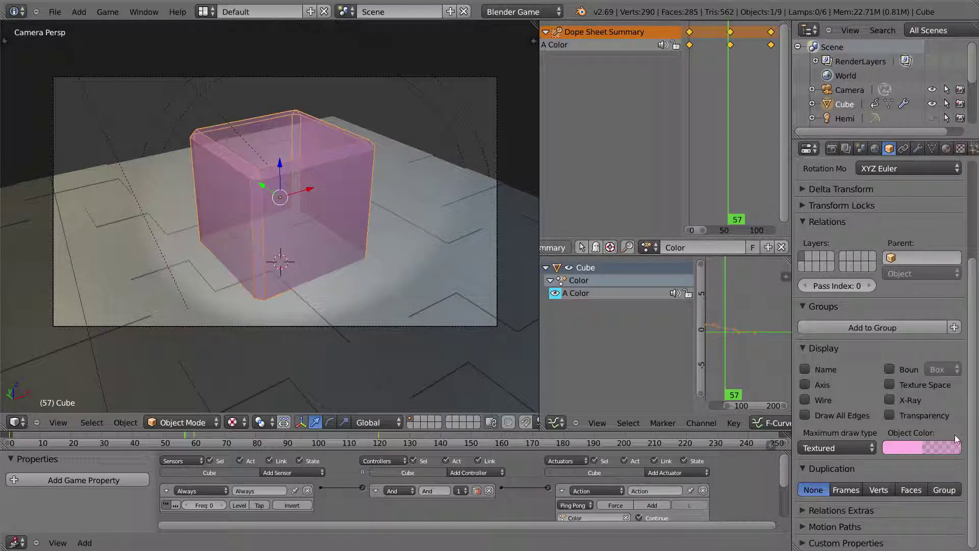
left_click(914, 444)
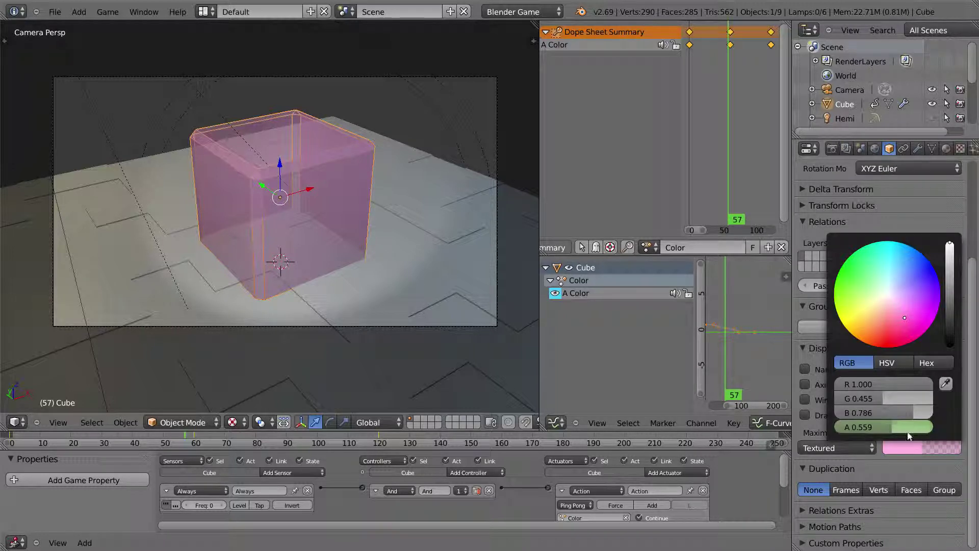
left_click(903, 263)
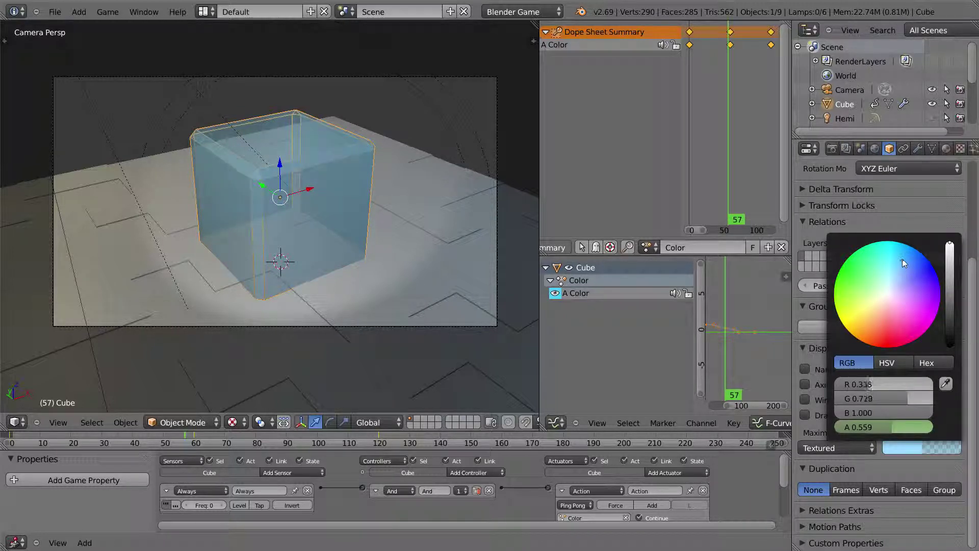
left_click(867, 259)
left_click_drag(868, 259, 875, 255)
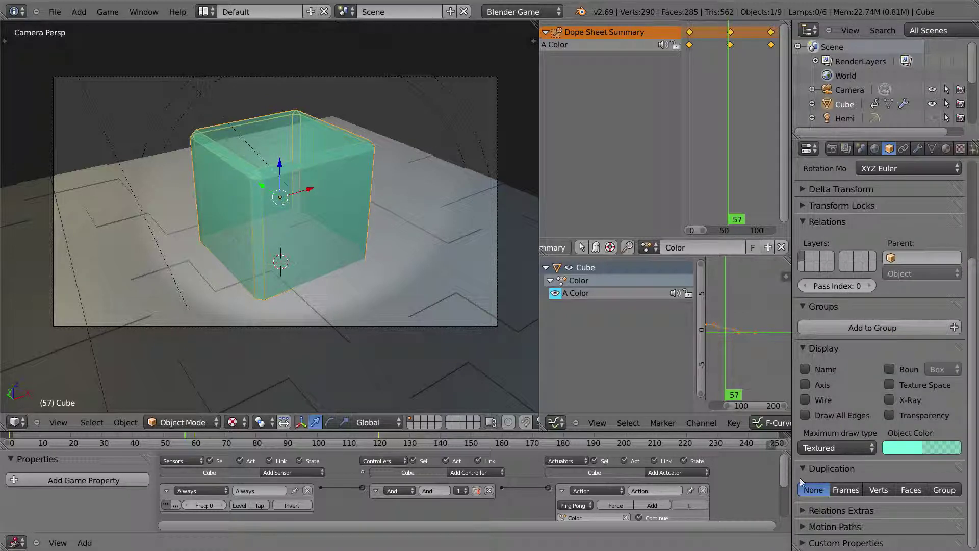
left_click(907, 446)
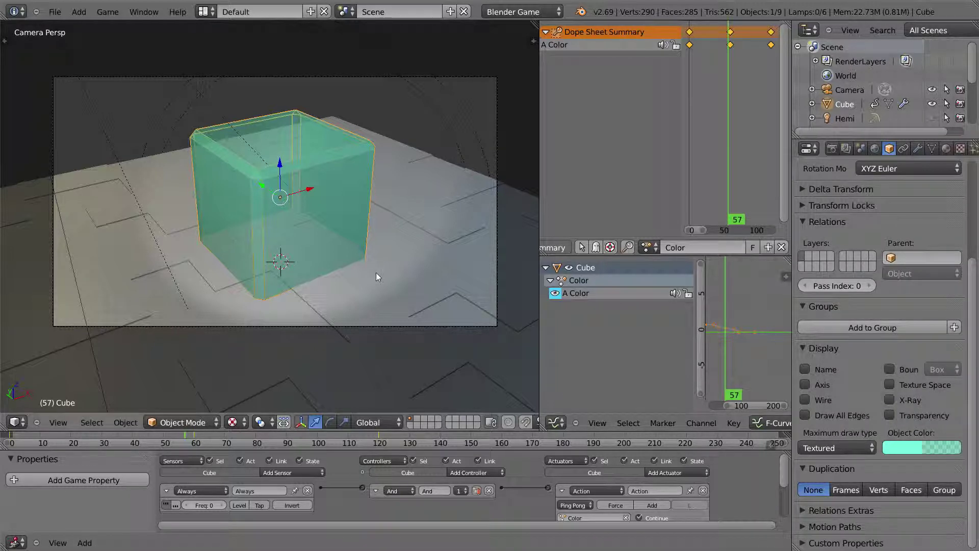
Step: From frame 0, test-run the game, check the Object Color, then run it again to watch the fade
key("shift+Left")
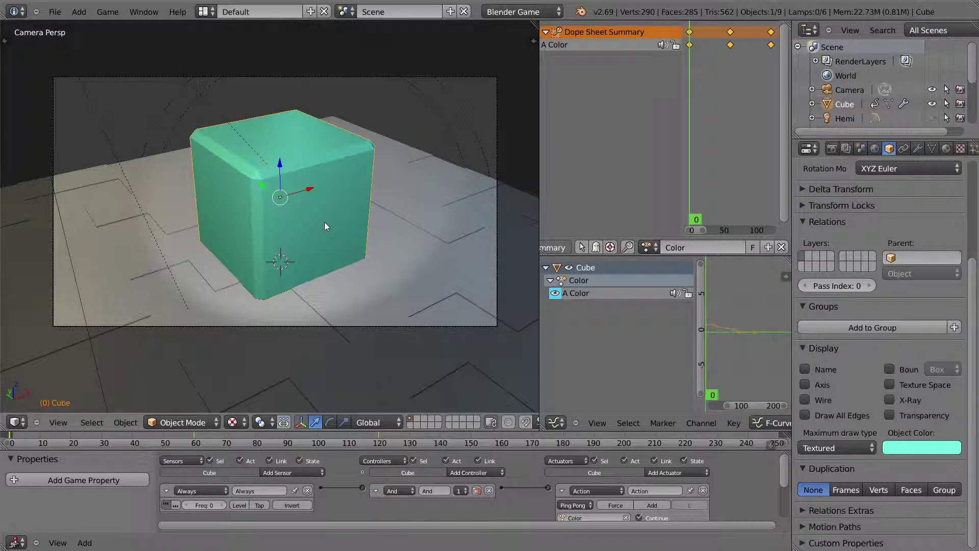
key("p")
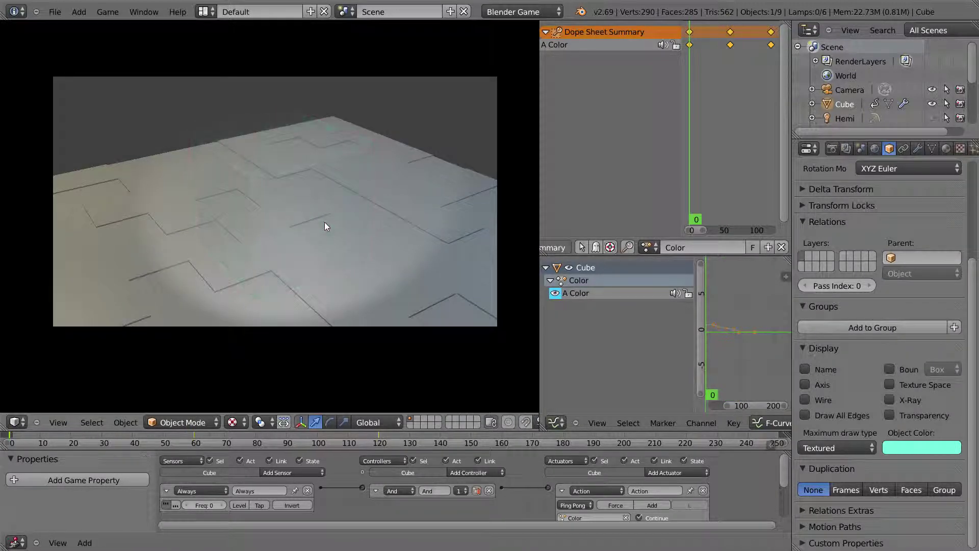
key("Escape")
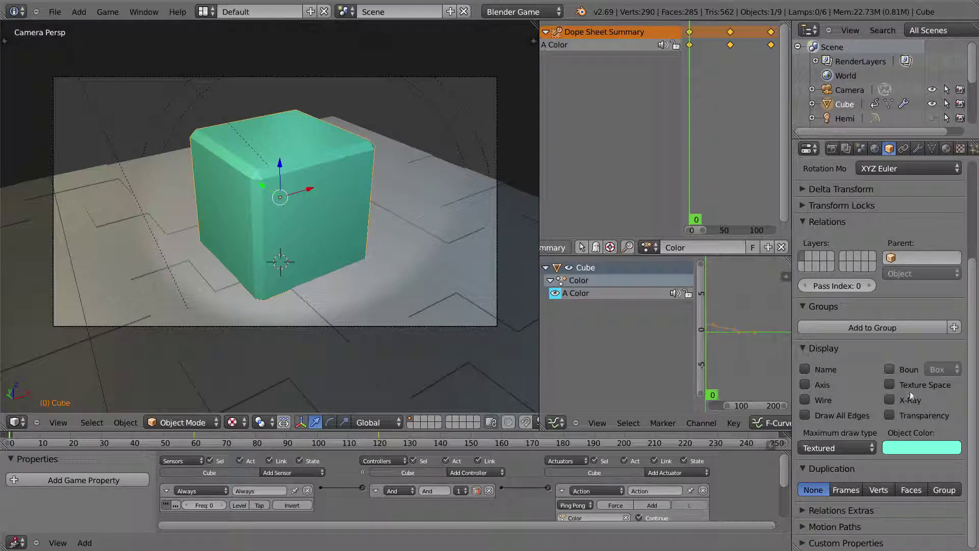
left_click(903, 447)
scroll(611, 484, "down", 2)
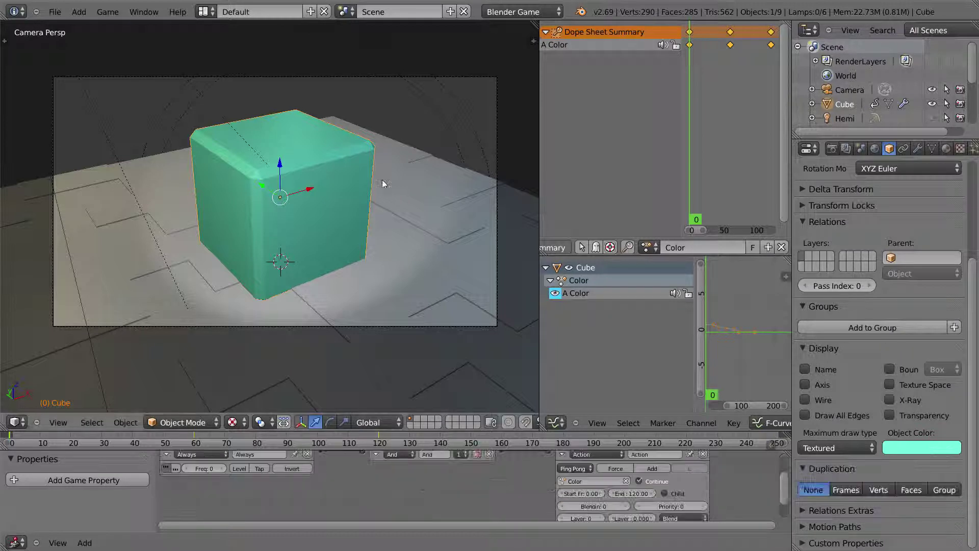
key("p")
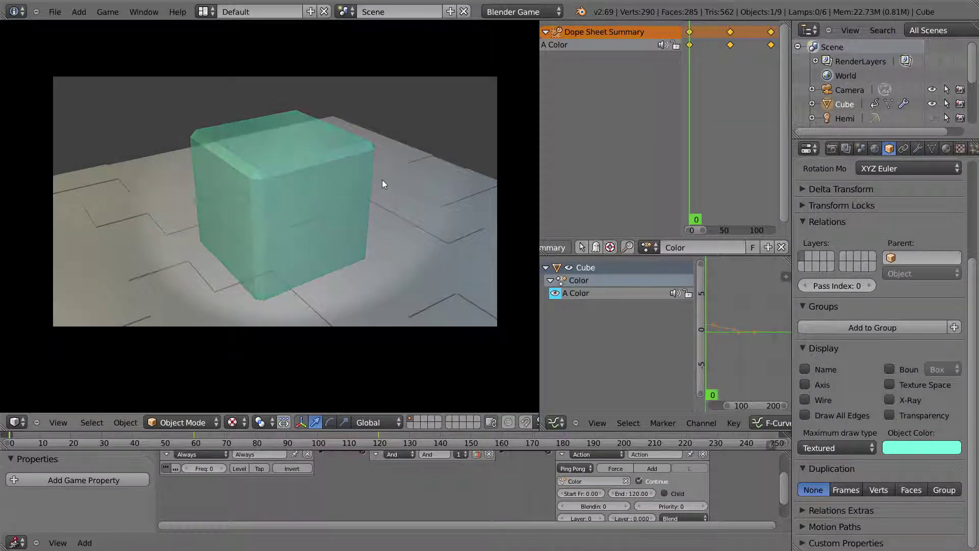